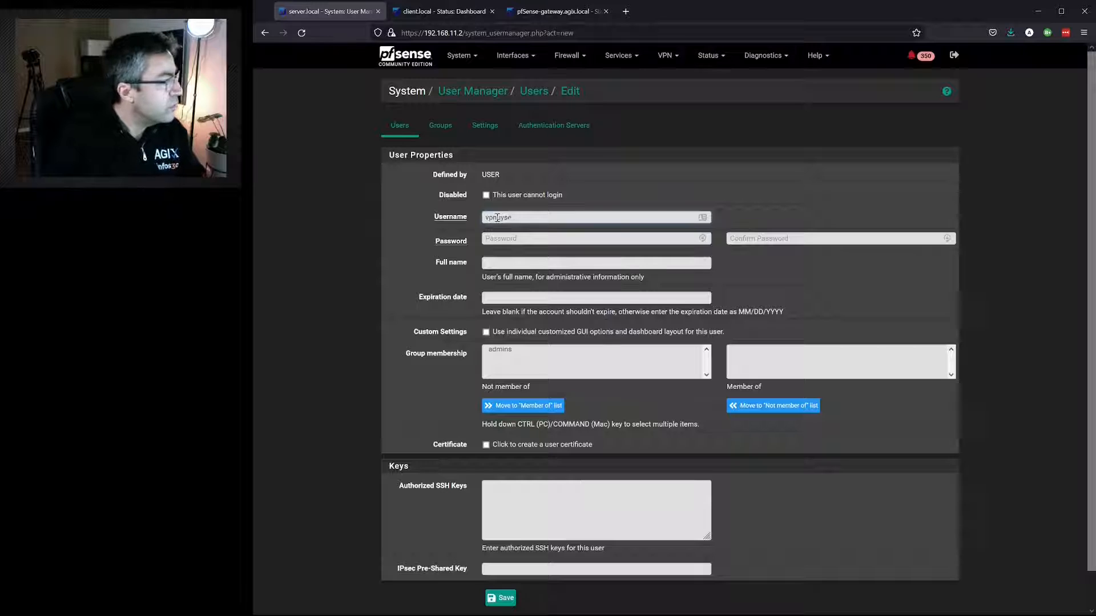
- Fill in the new user's properties with username vpnuser1, the account password and its confirmation, and full name VPN User 1
text(us)
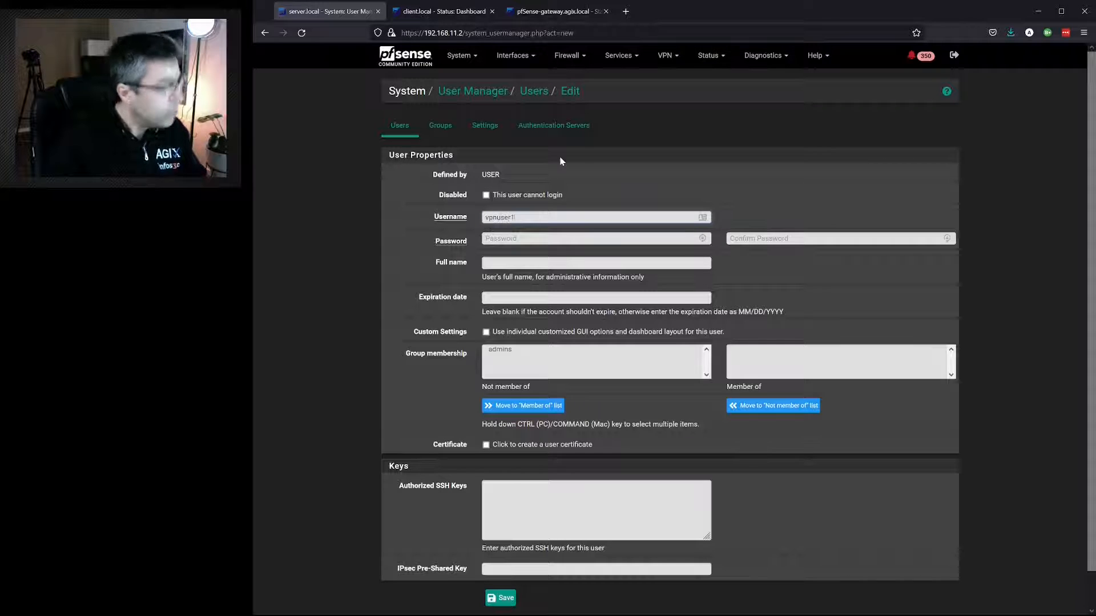
click(522, 238)
text(•••••••)
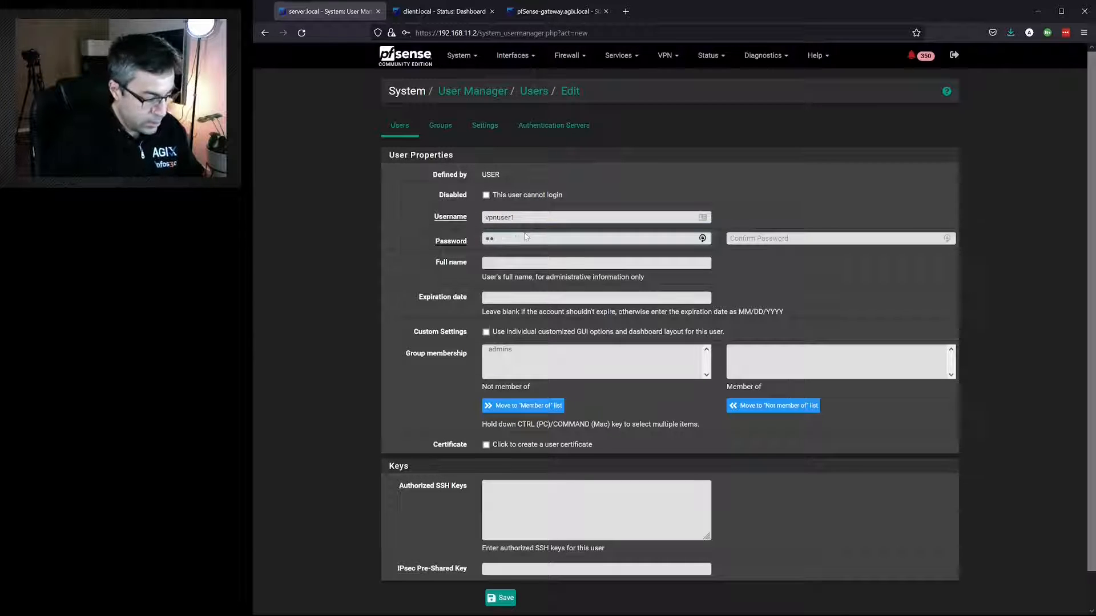
key(Tab)
text(•••••••)
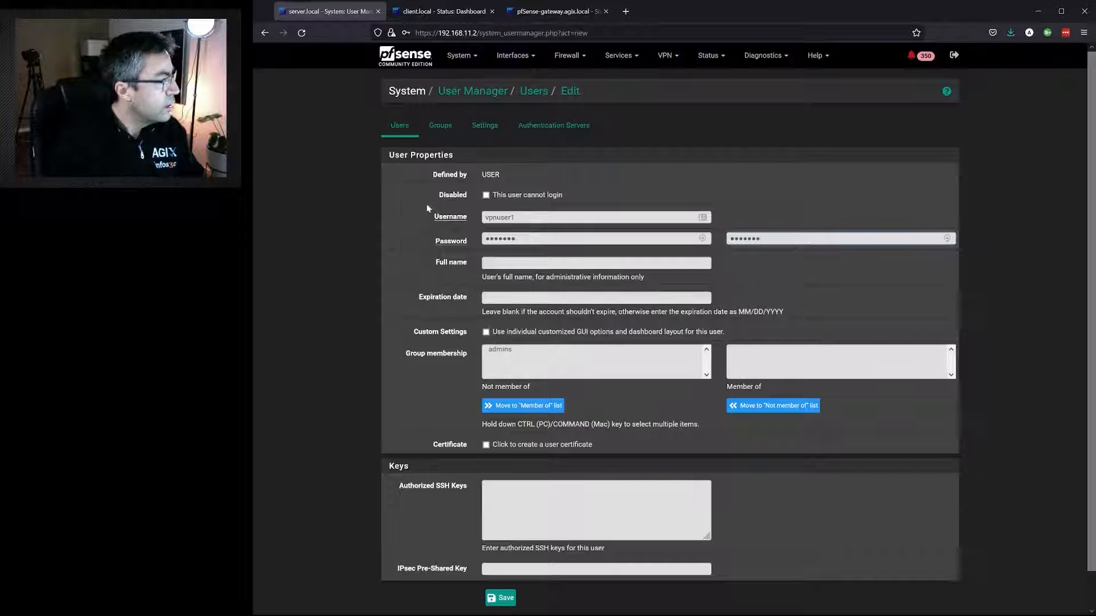
click(502, 263)
text(VPN Use)
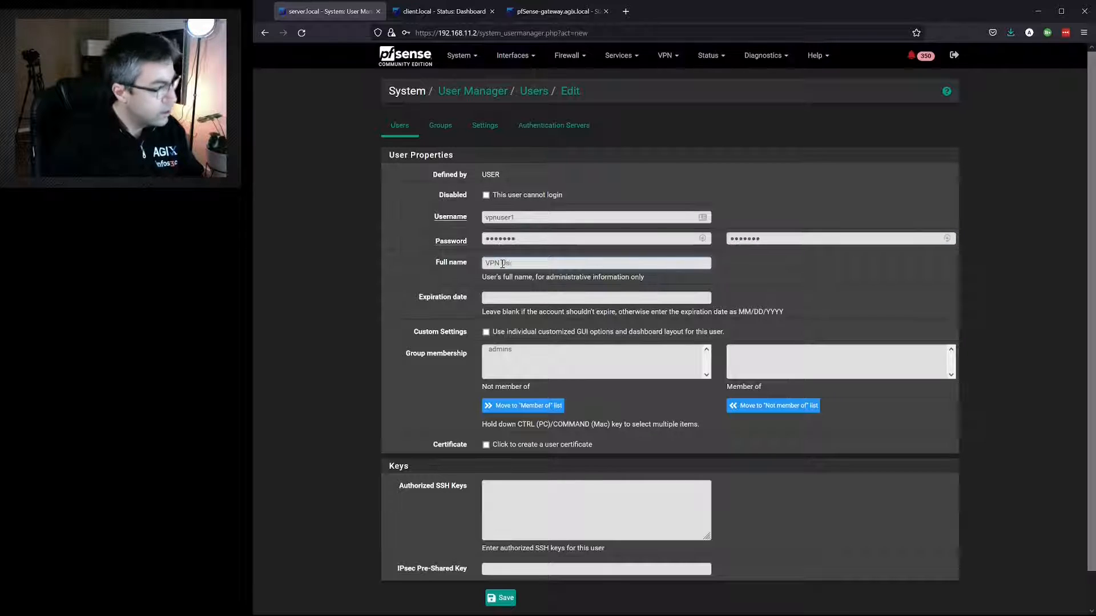
text(r 1)
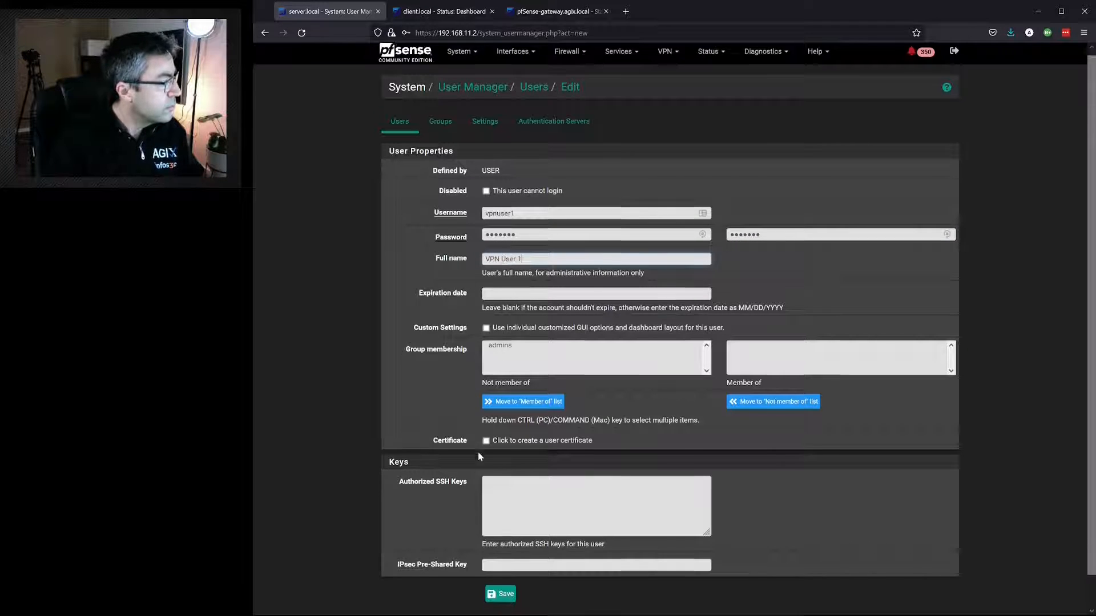
- Enable a user certificate named vpnuser1_cert, save the new user, and dismiss the password manager prompt
scroll(508, 407, down, 1)
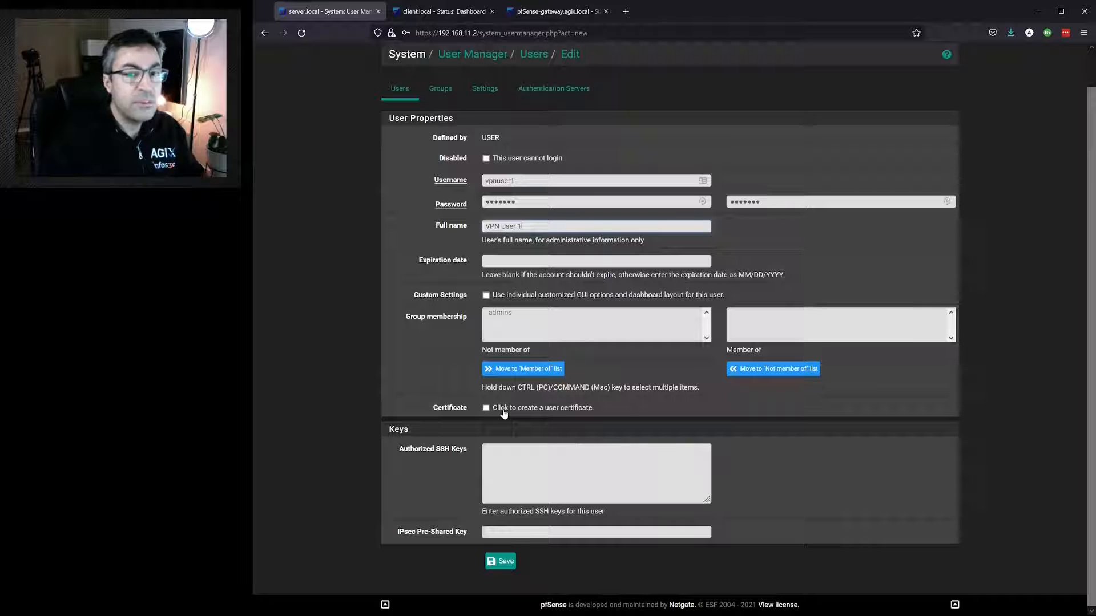
click(503, 411)
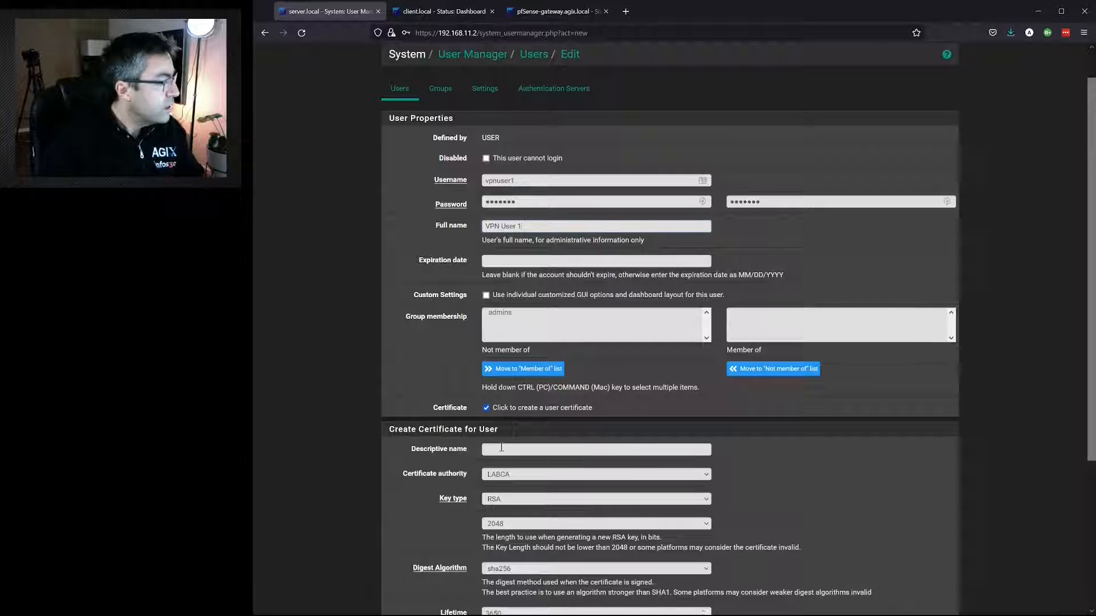
click(502, 448)
text(vpnuser1_cert)
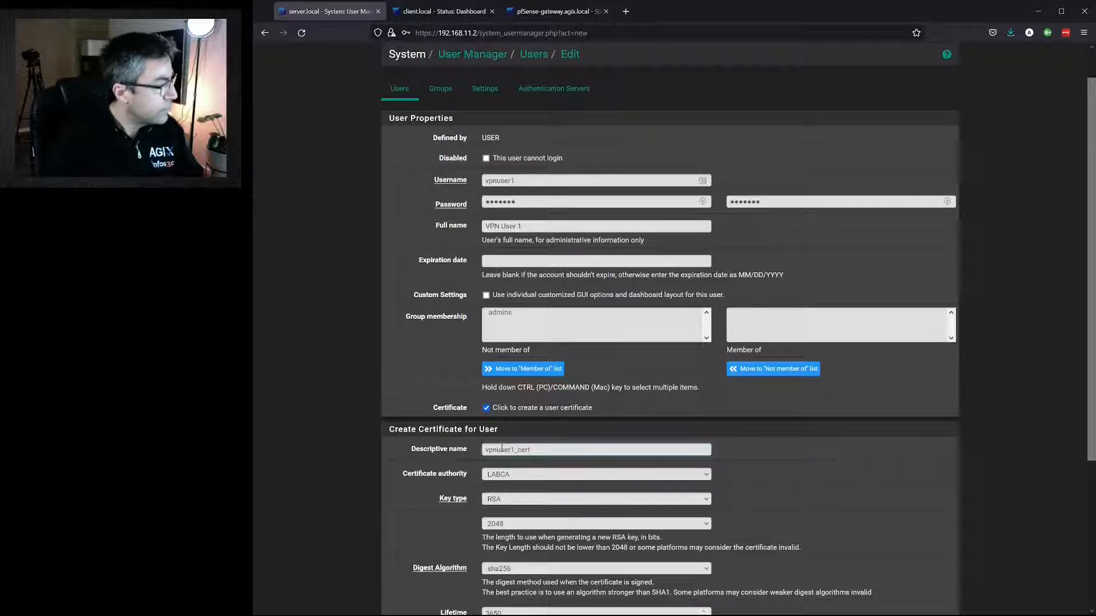
scroll(502, 445, down, 4)
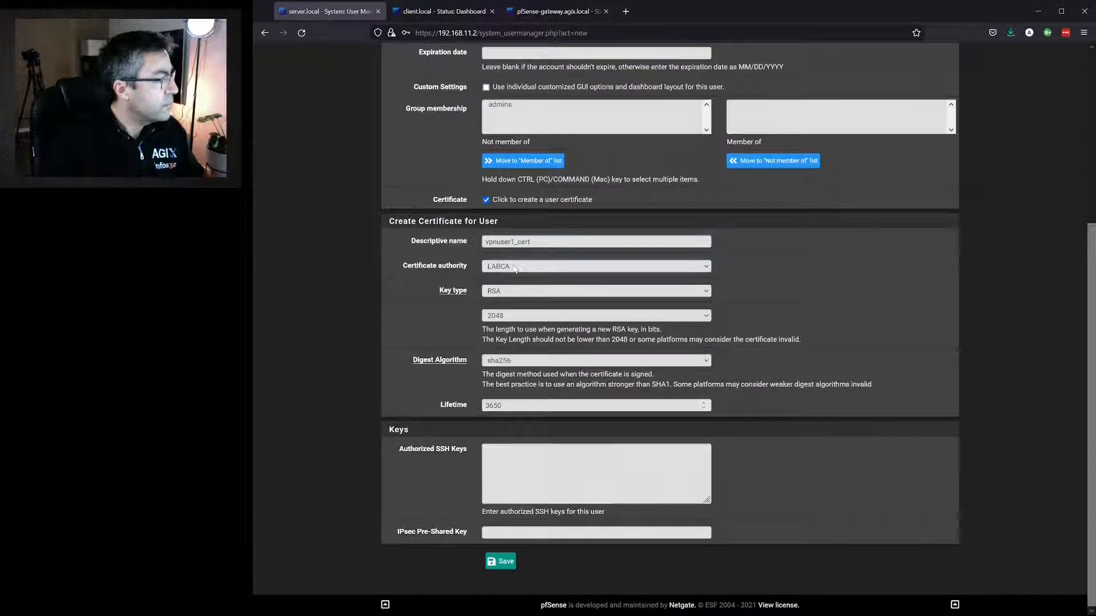
click(499, 562)
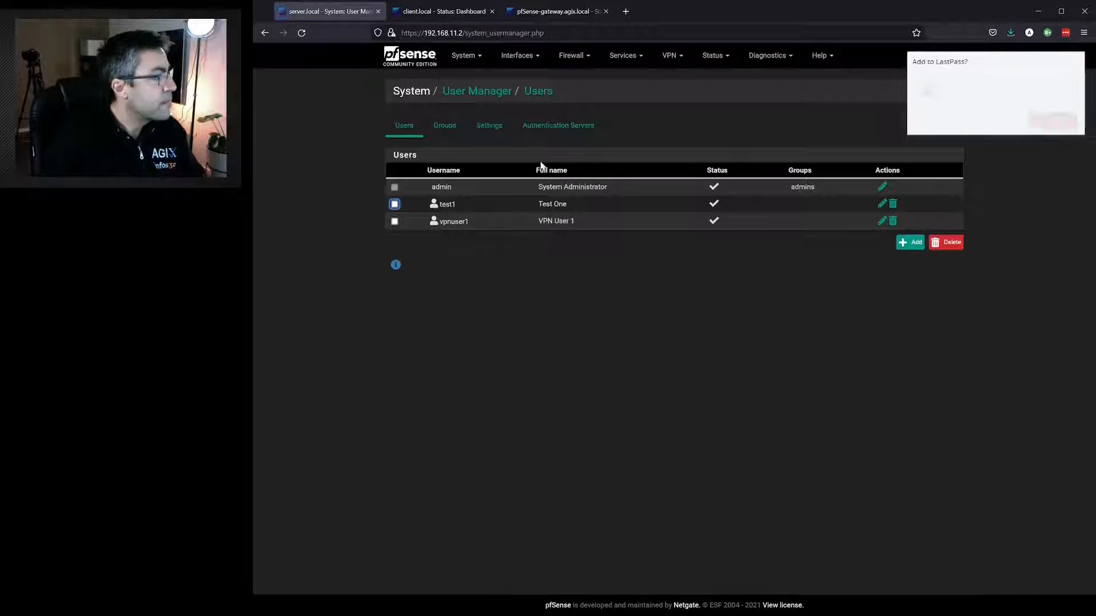
click(1014, 124)
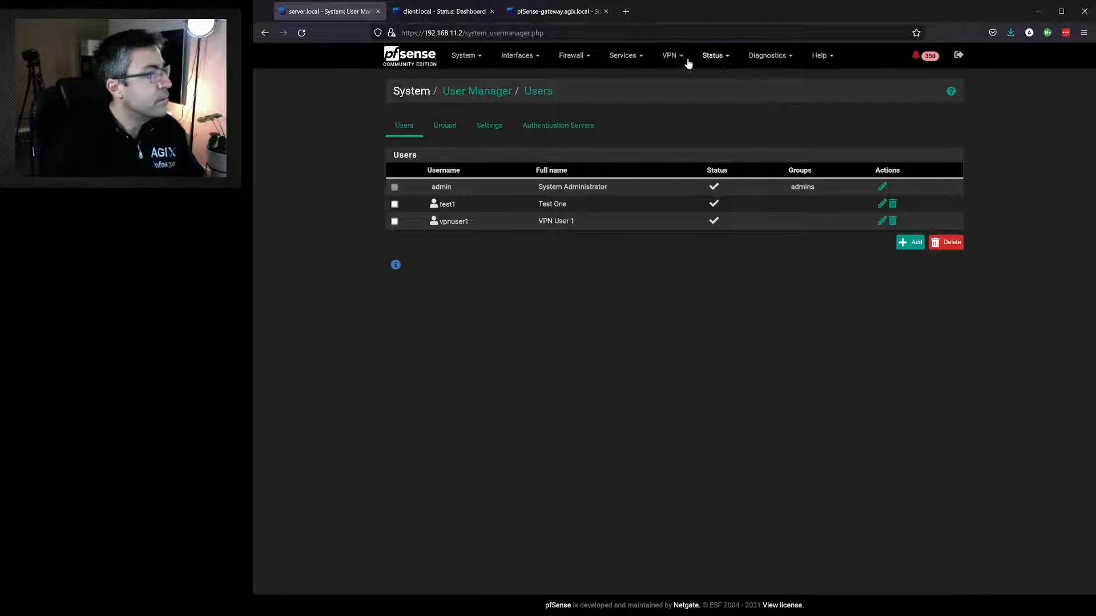
- Start the OpenVPN remote access server wizard, accepting Local User Access, certificate authority LABCA and server certificate ForOPENVPN
click(669, 56)
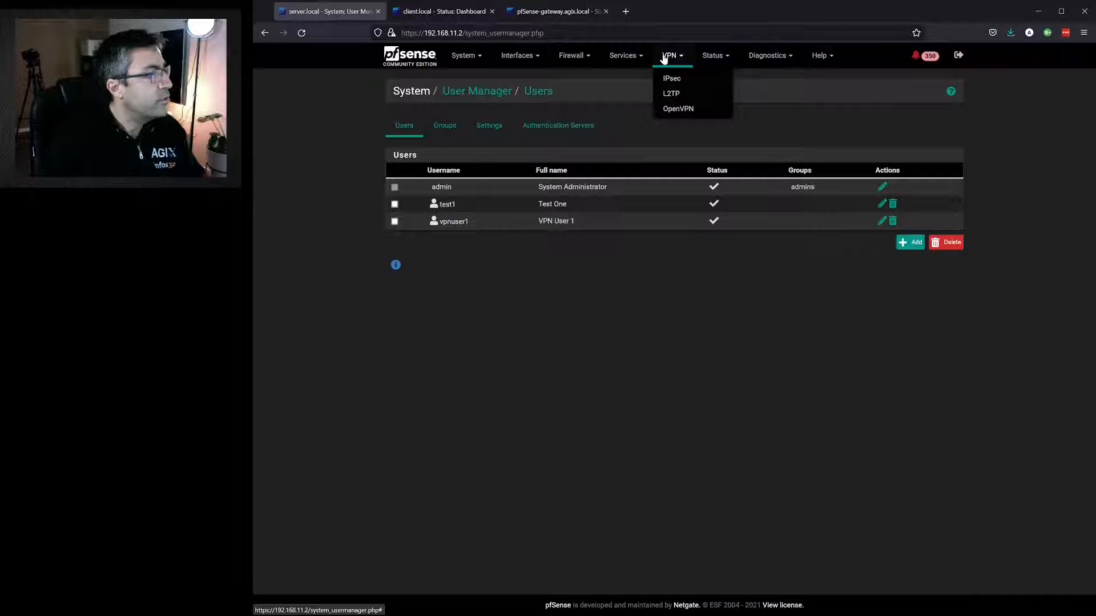
click(676, 112)
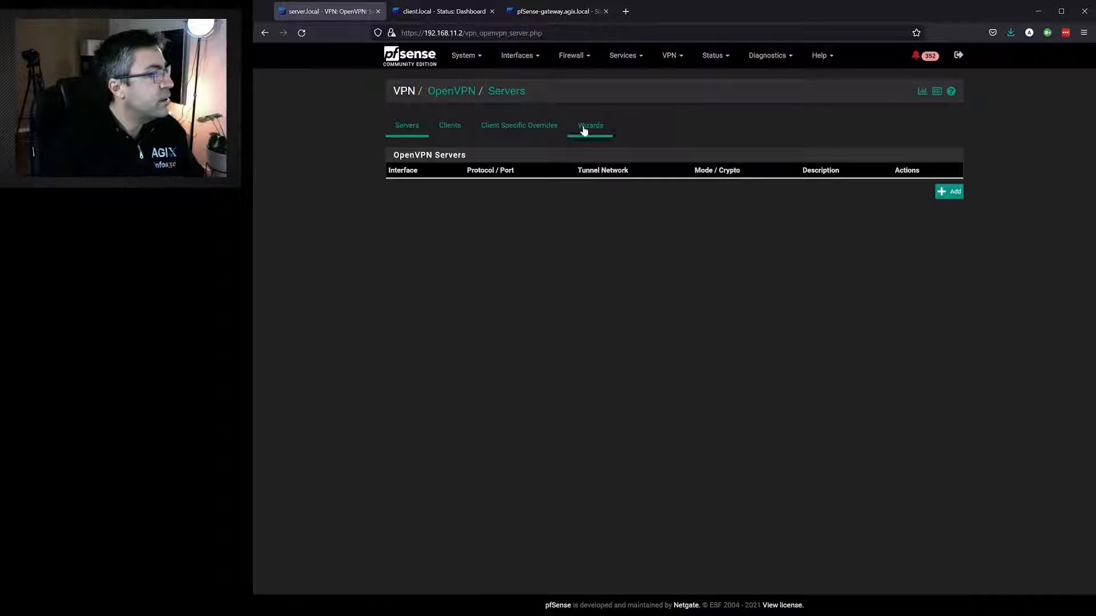
click(589, 126)
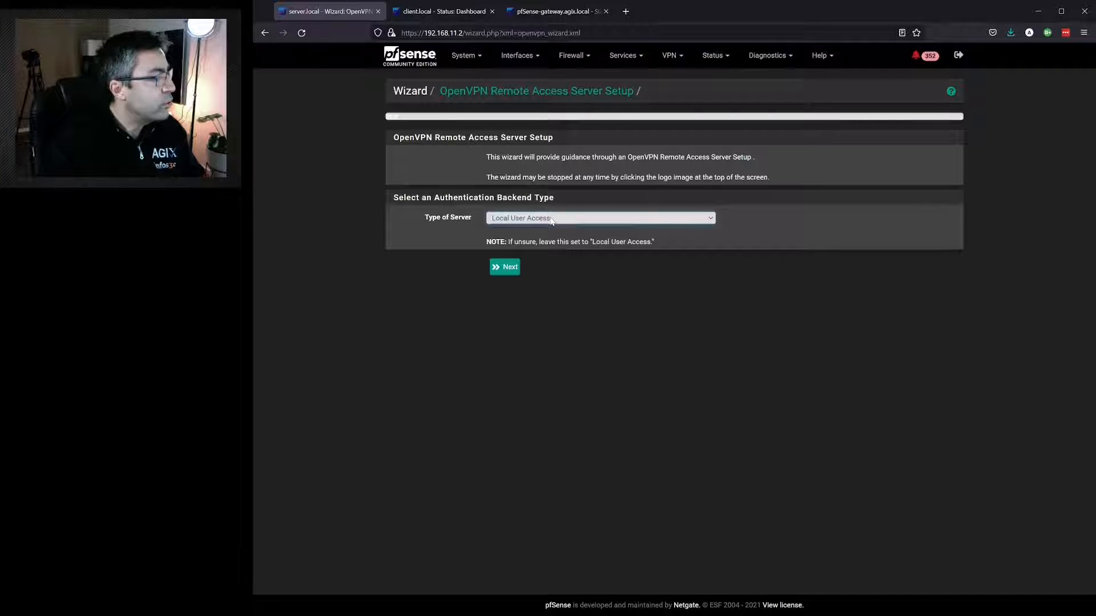
click(504, 267)
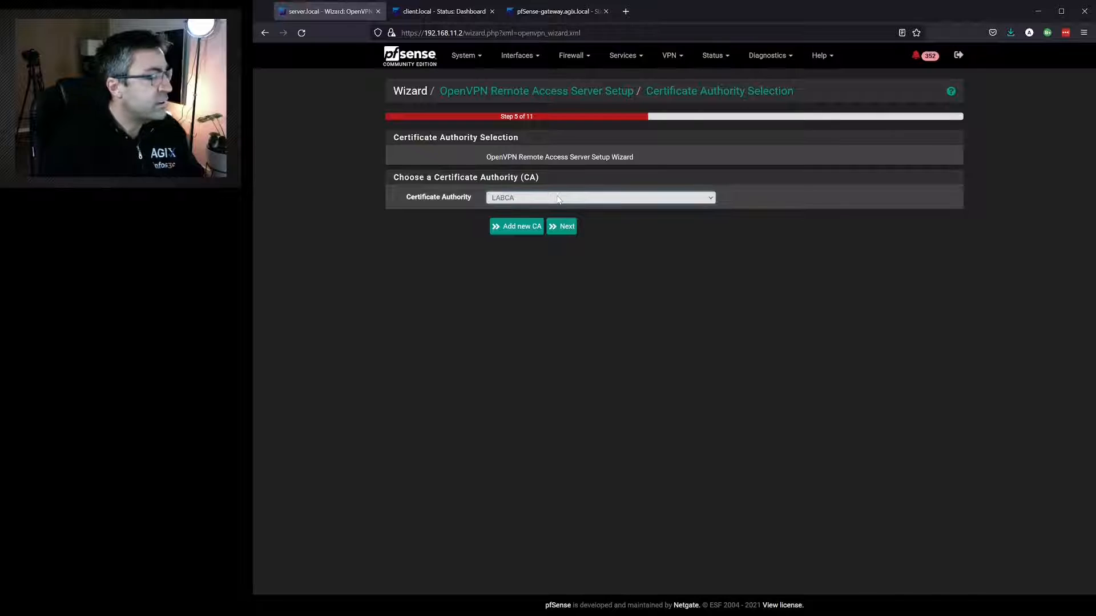
click(563, 228)
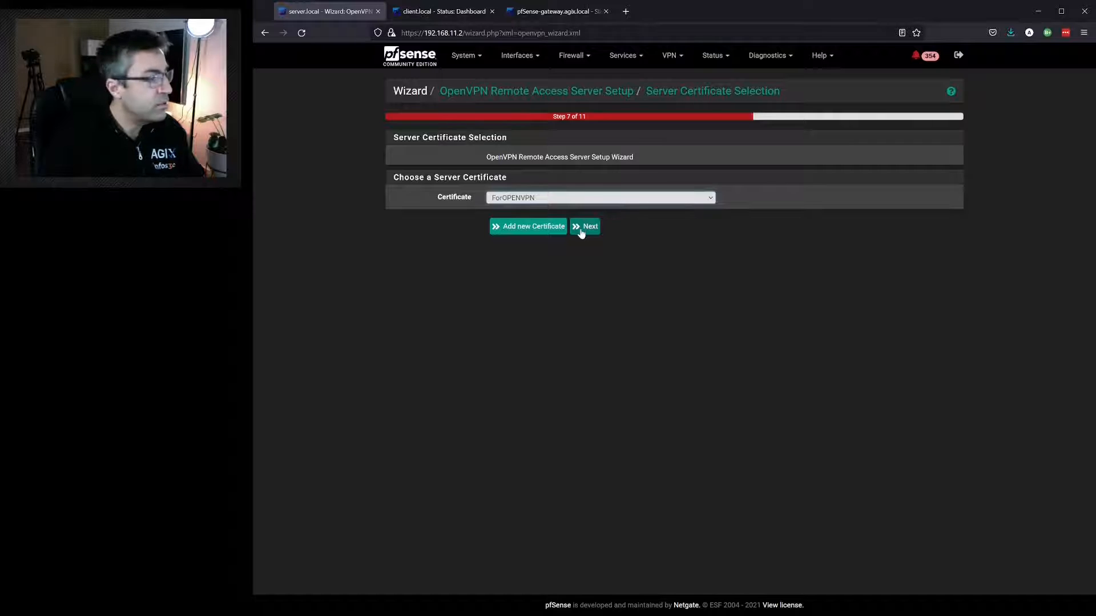
click(582, 227)
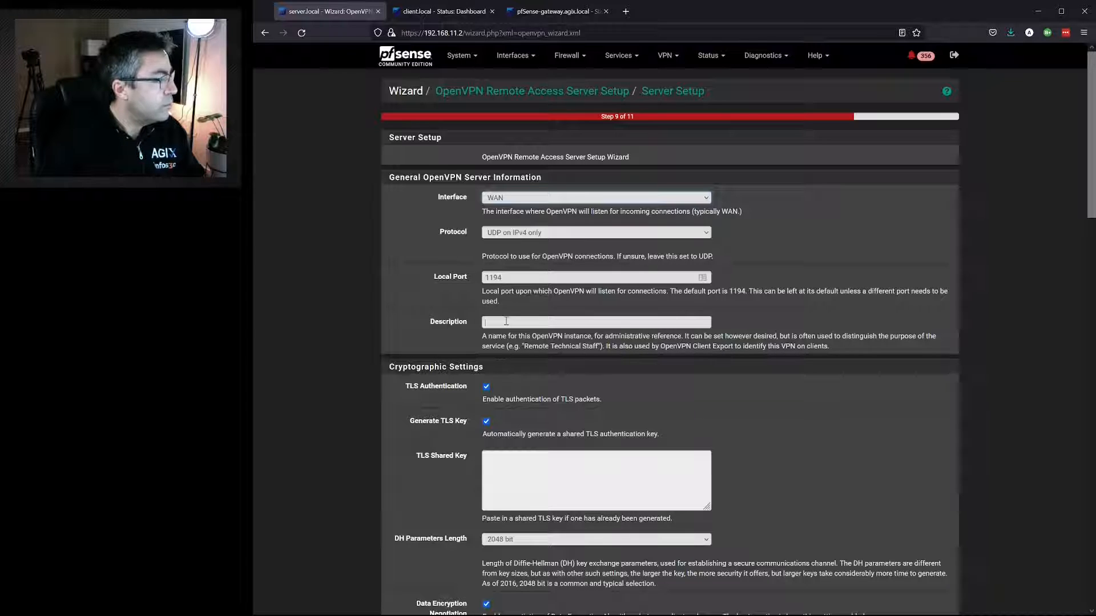
- Describe the OpenVPN server as Remote Access VPN and set its tunnel network to 172.16.7.0/24
text(mote Access VPN)
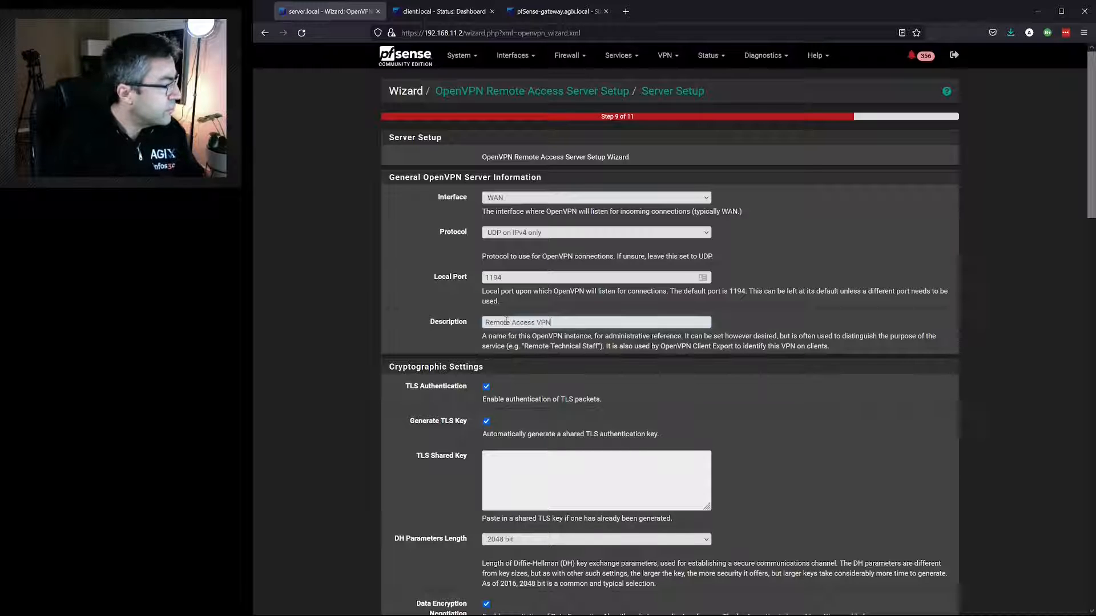
scroll(509, 415, down, 3)
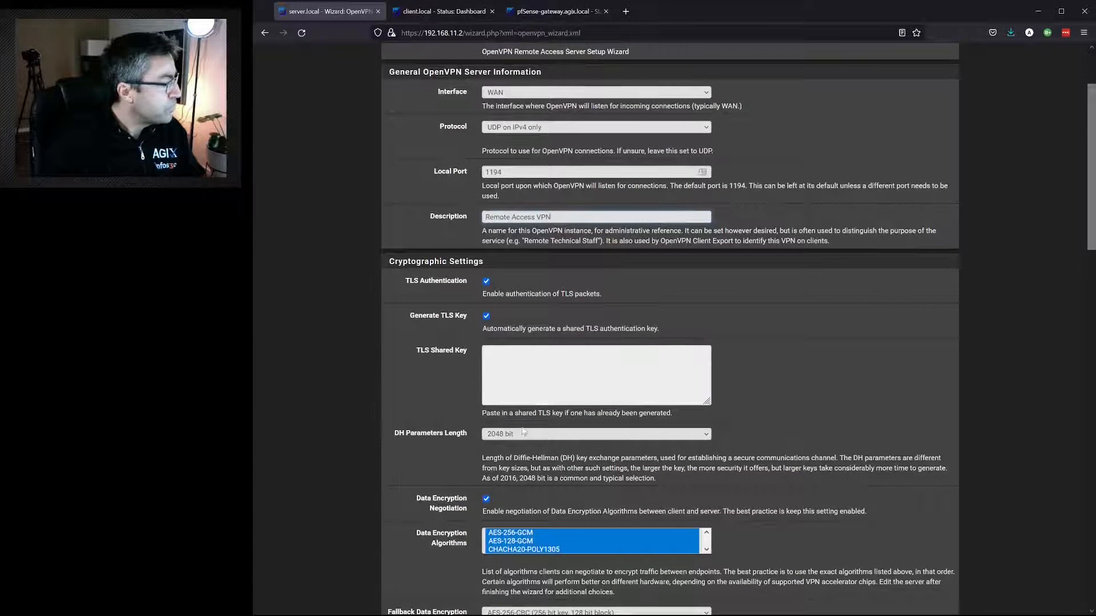
scroll(522, 428, down, 3)
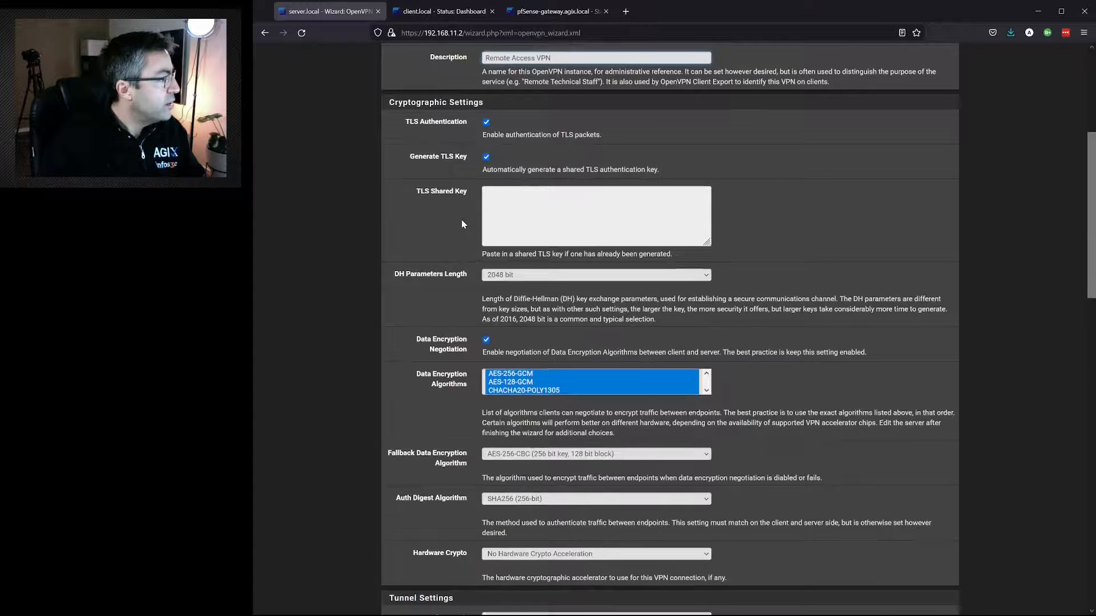
scroll(463, 223, down, 6)
click(500, 250)
text(172)
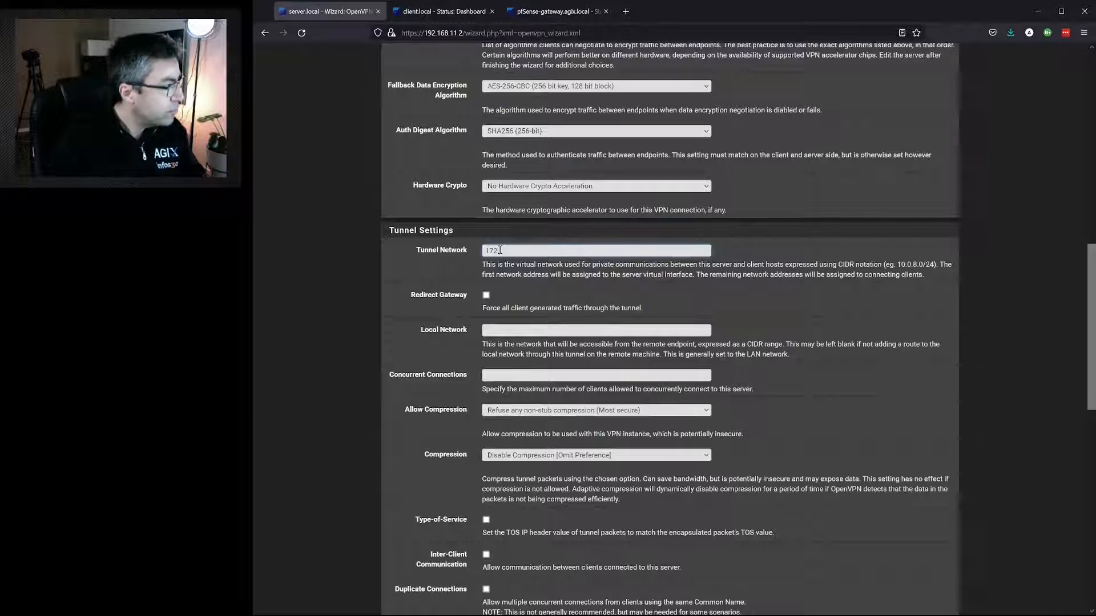
text(.16.)
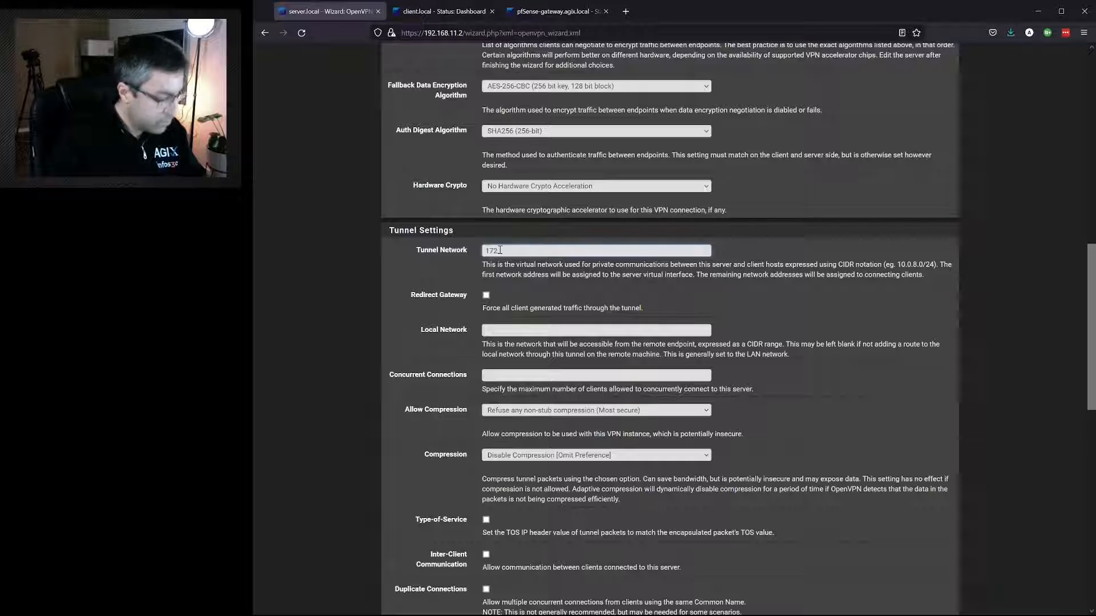
text(7.)
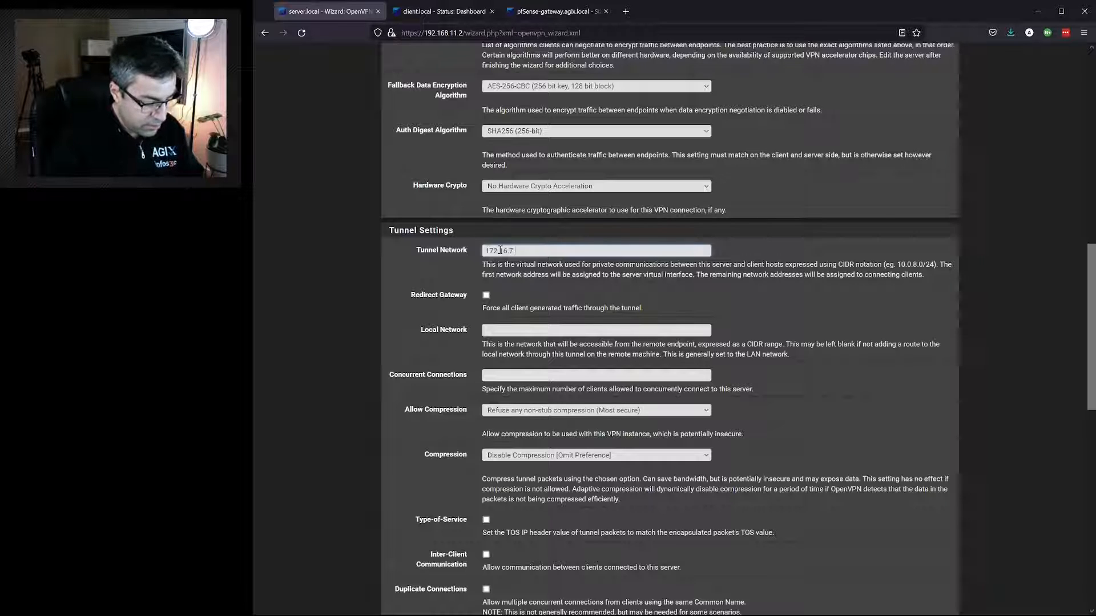
text(0/24)
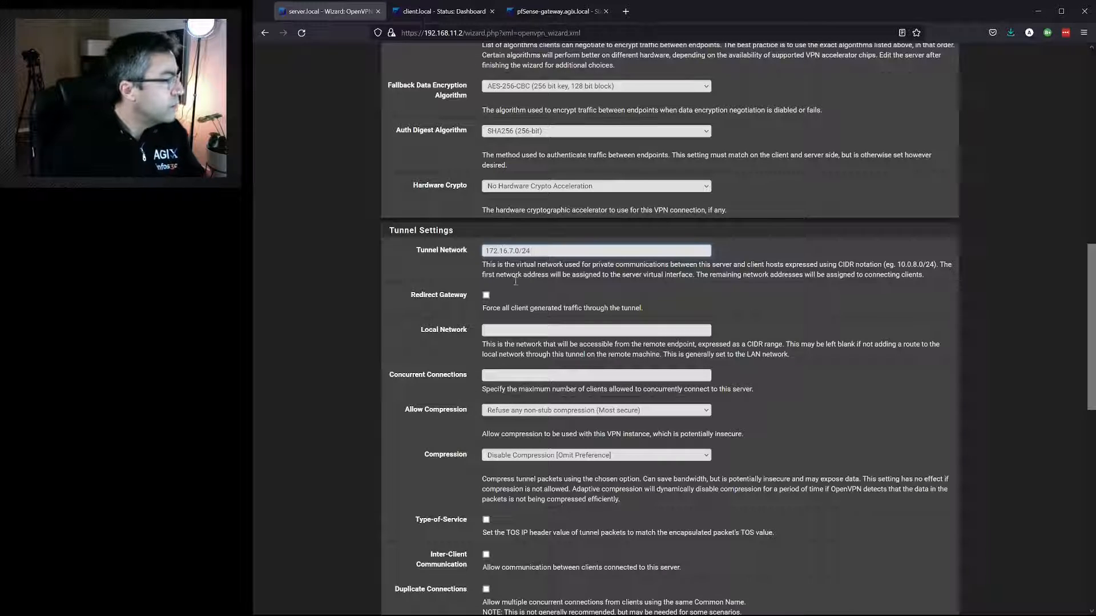
- Set the local network accessible to remote VPN clients to 192.168.10.0/24
click(494, 331)
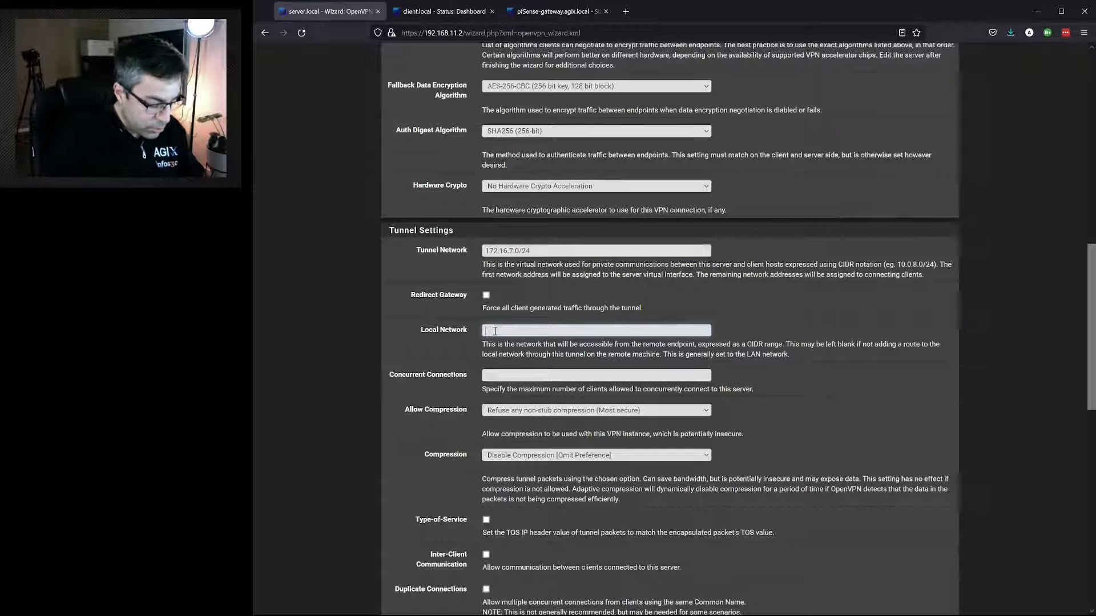
text(19)
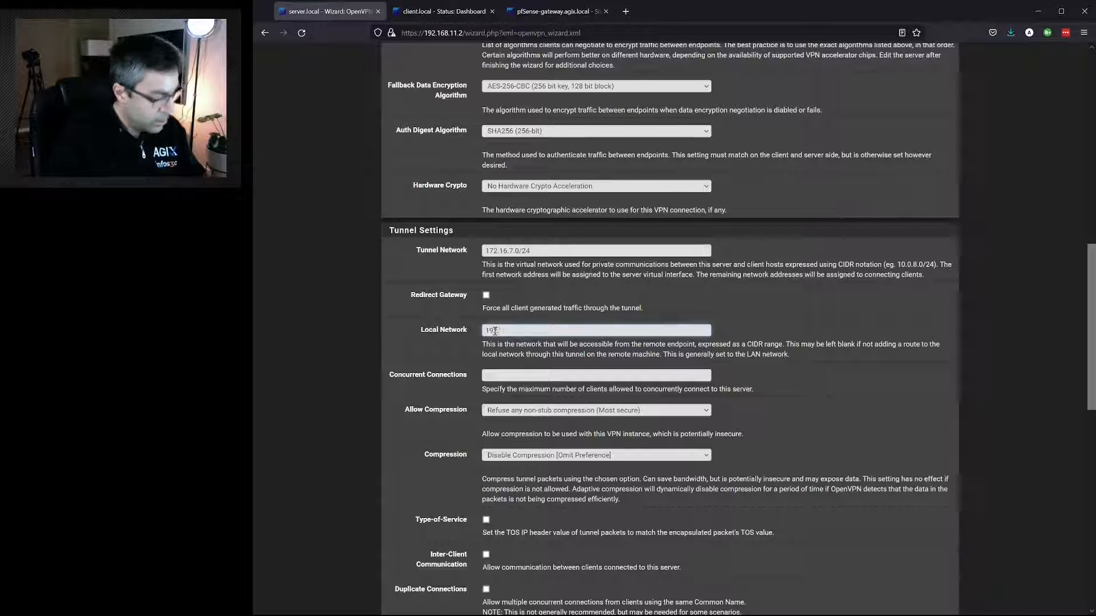
text(2.168)
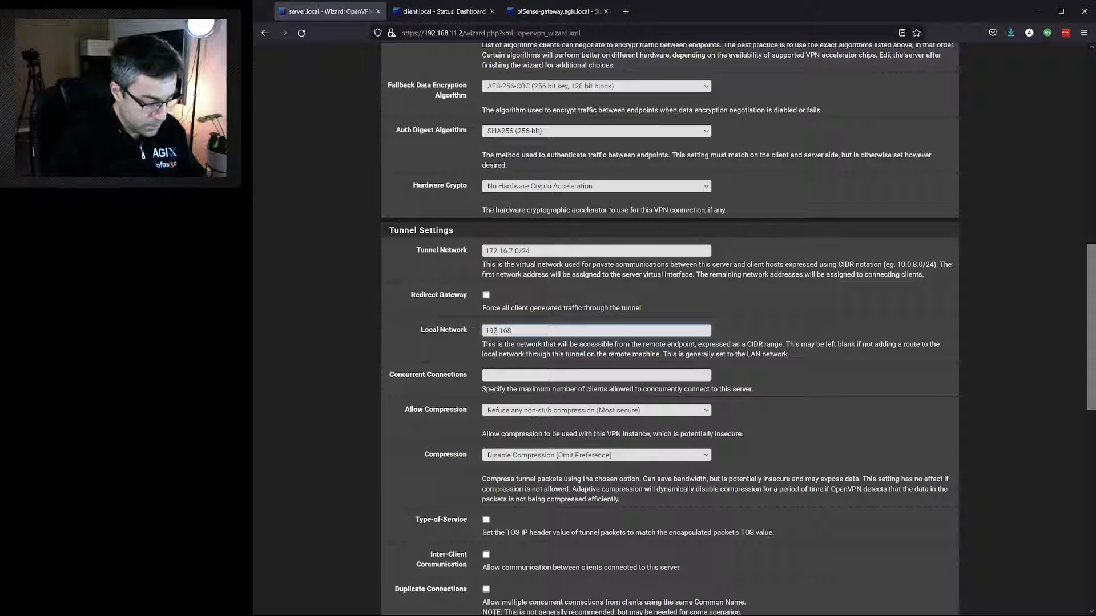
text(.1)
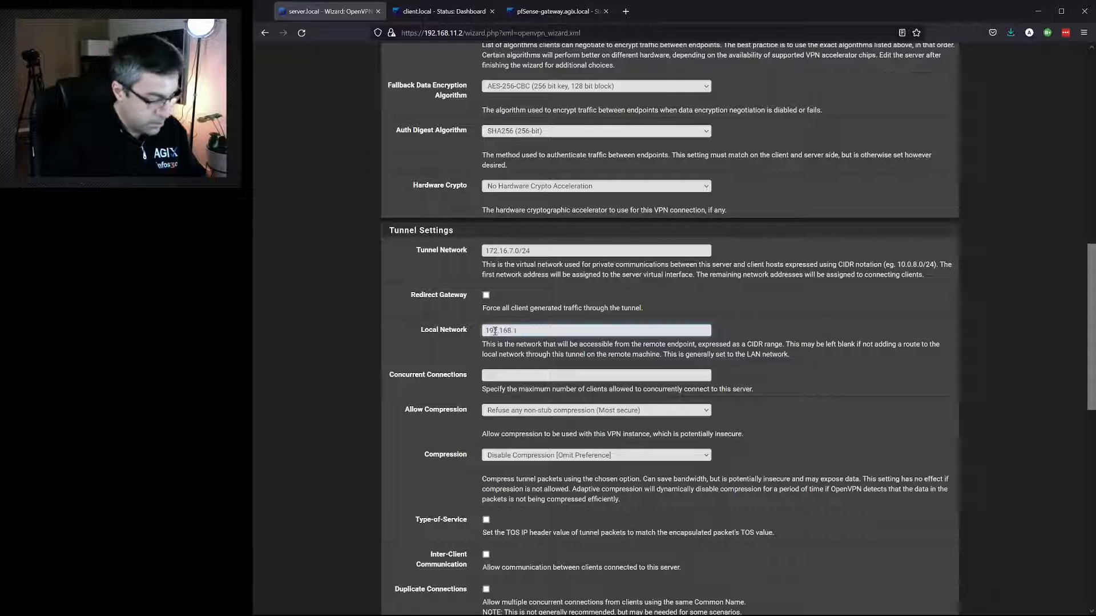
text(0.0/)
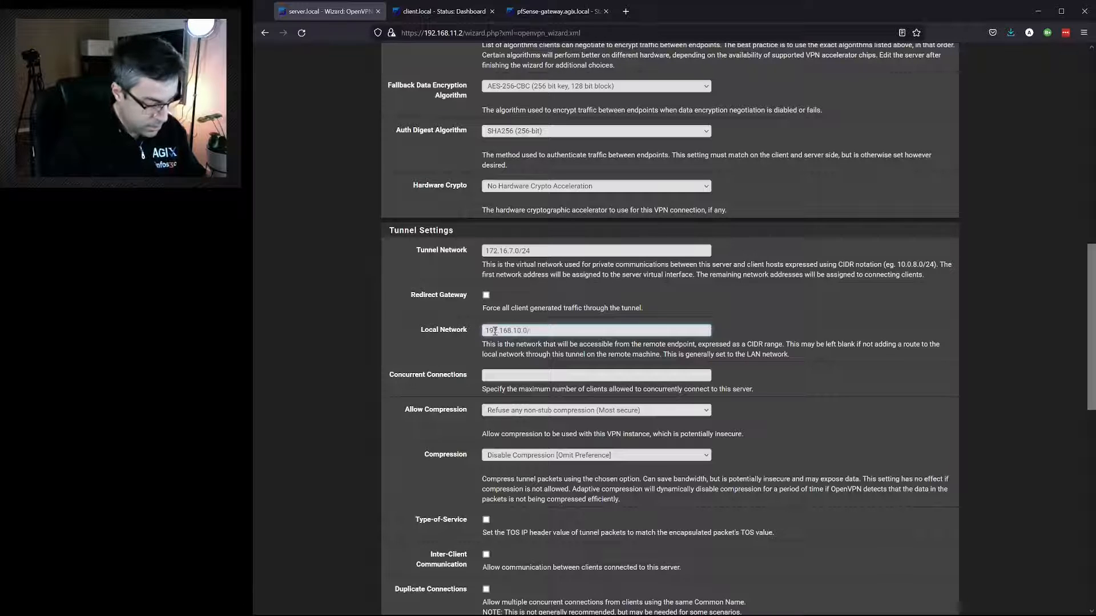
text(24)
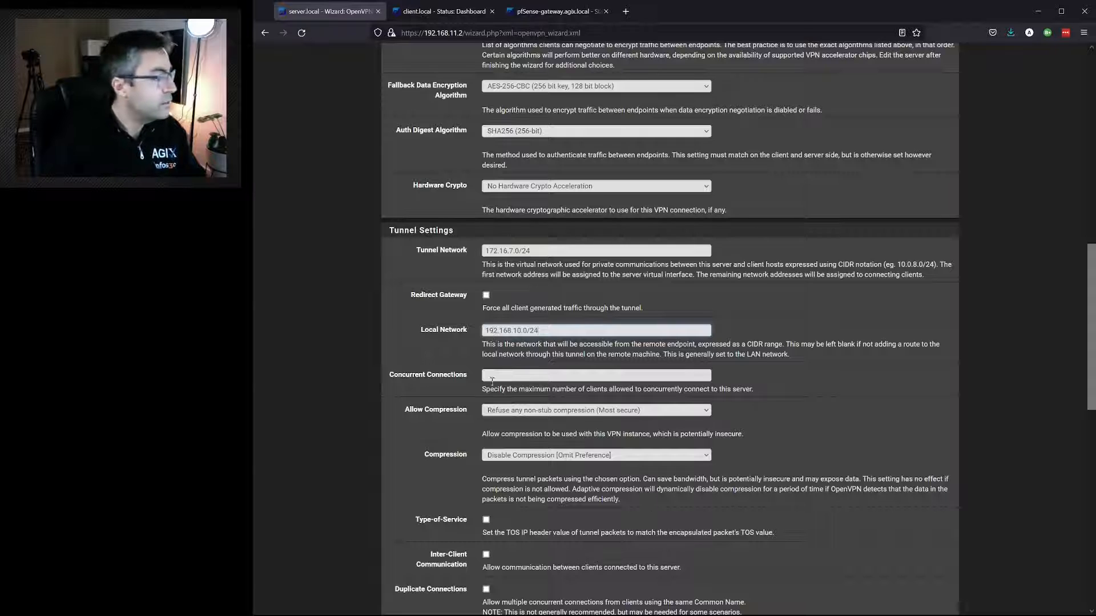
- Keep the remaining tunnel and client settings at their defaults and continue to the firewall rule configuration
scroll(471, 388, down, 2)
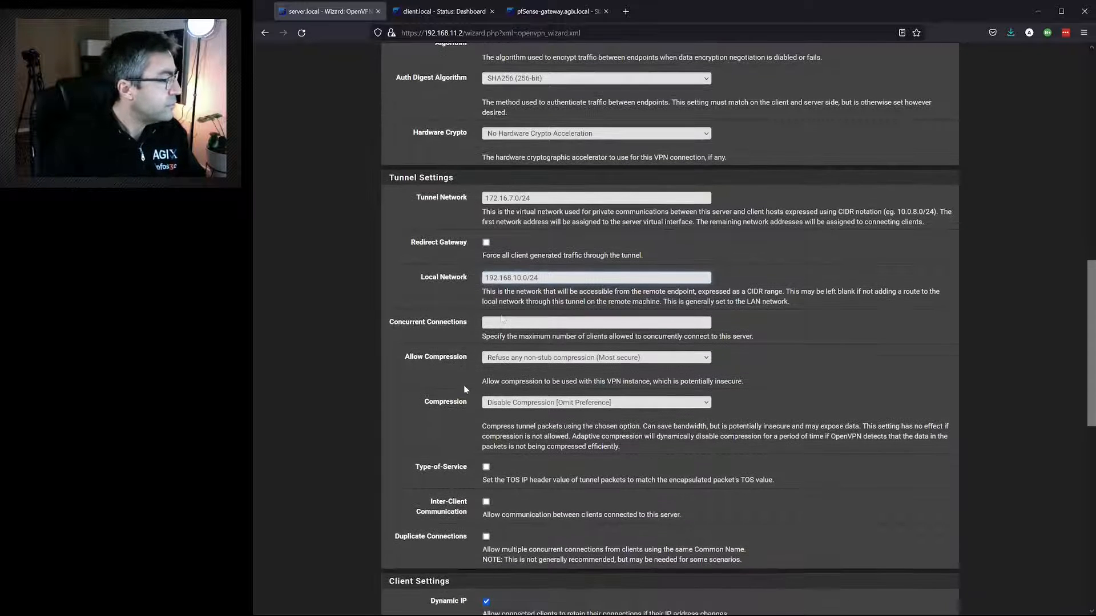
click(506, 322)
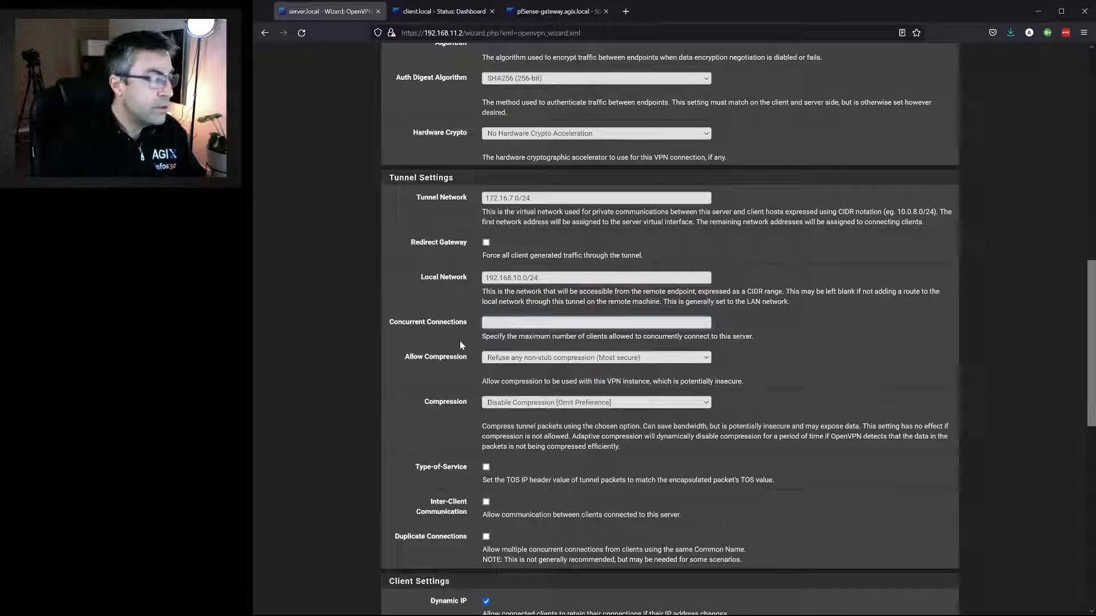
scroll(463, 352, down, 1)
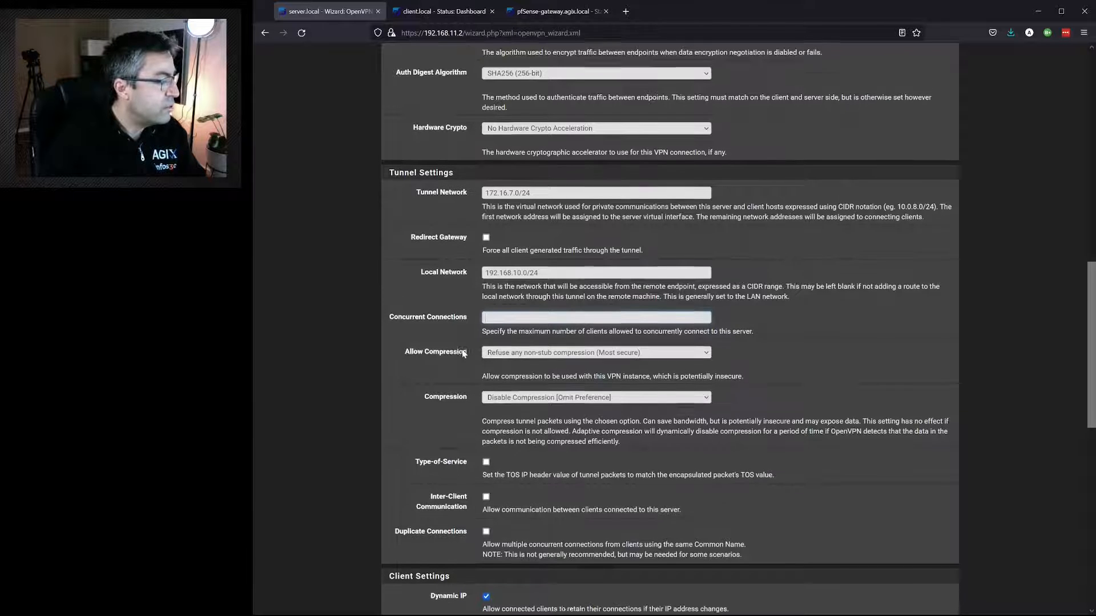
scroll(464, 354, down, 4)
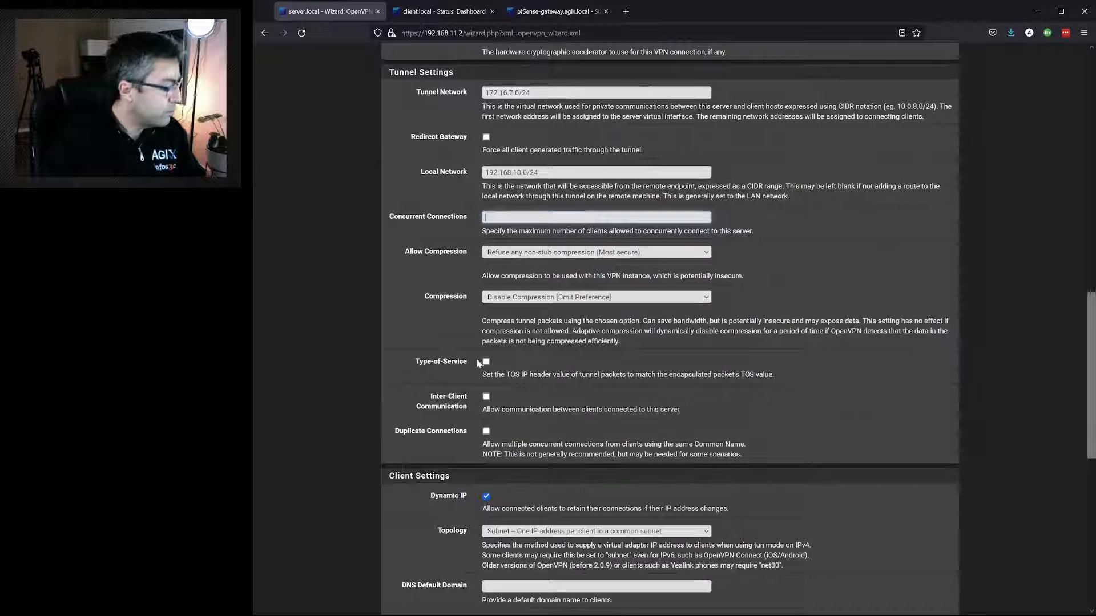
scroll(477, 363, down, 6)
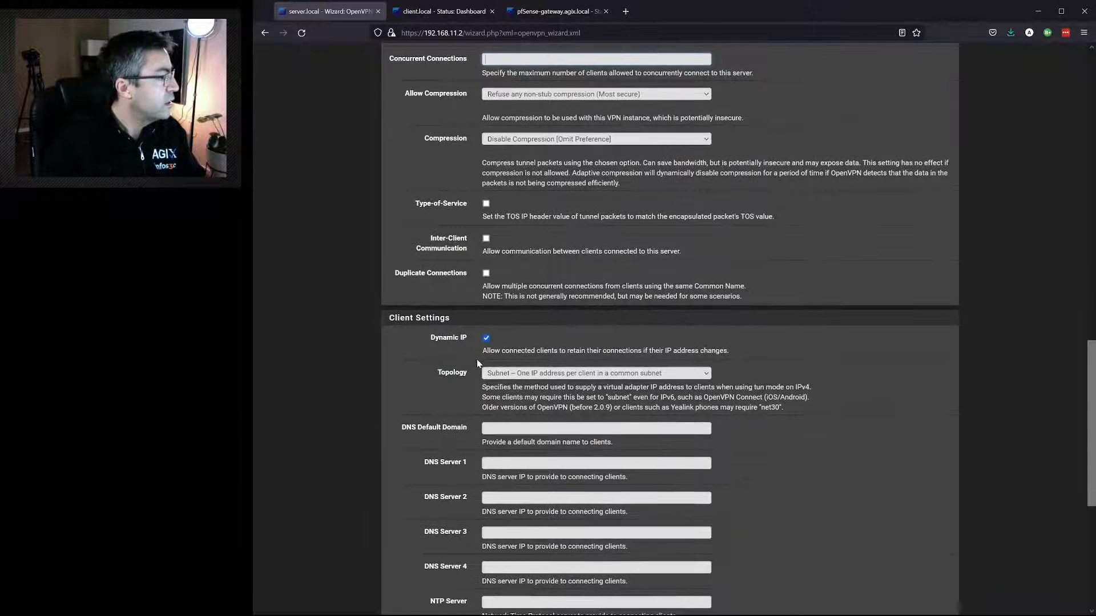
scroll(478, 363, down, 10)
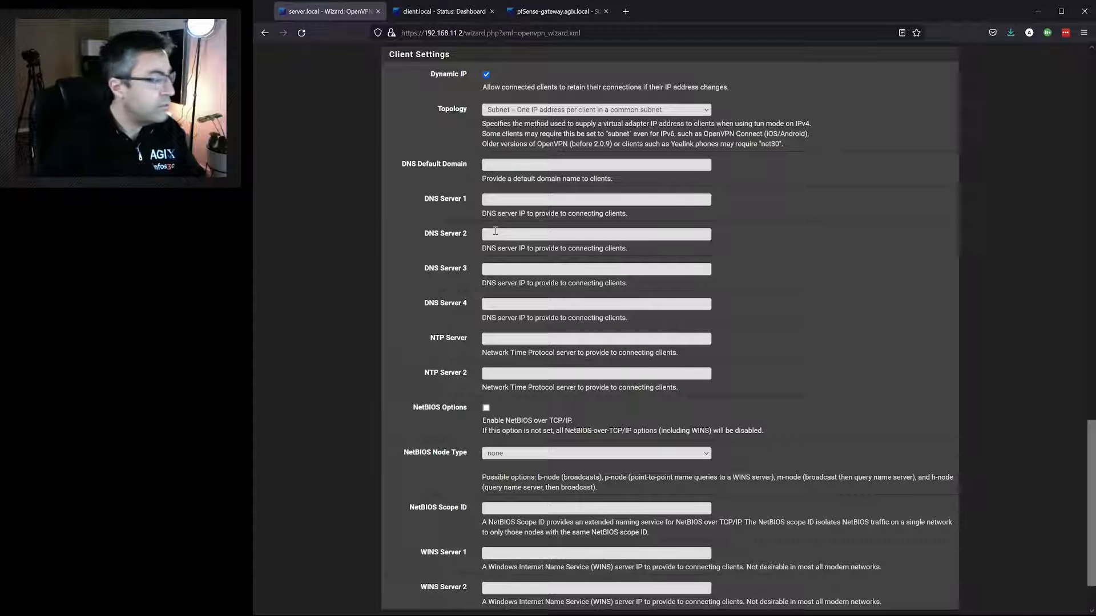
scroll(507, 298, down, 2)
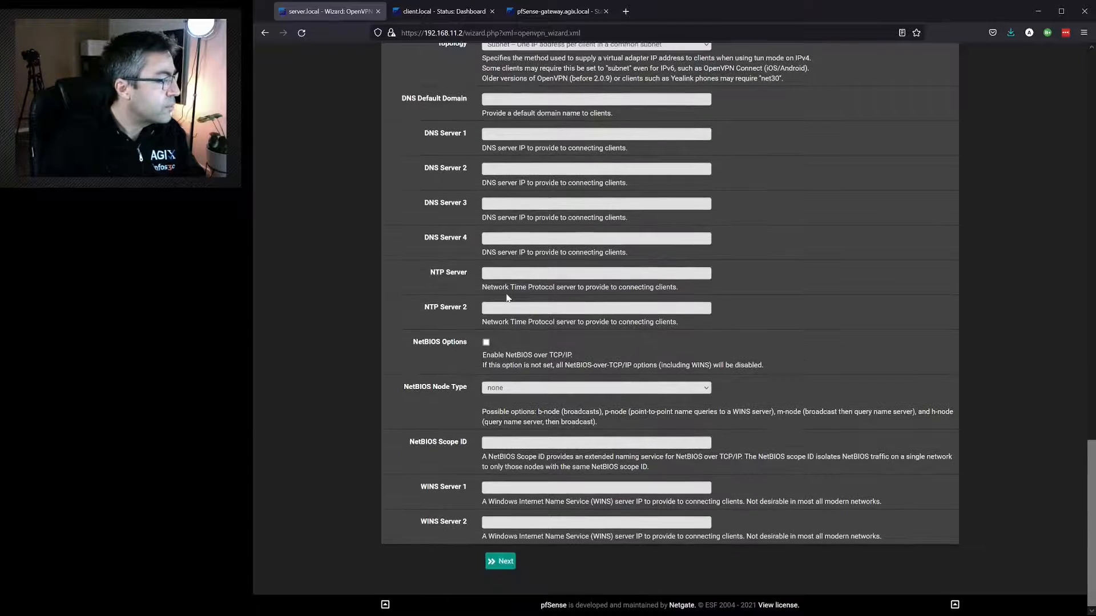
click(504, 561)
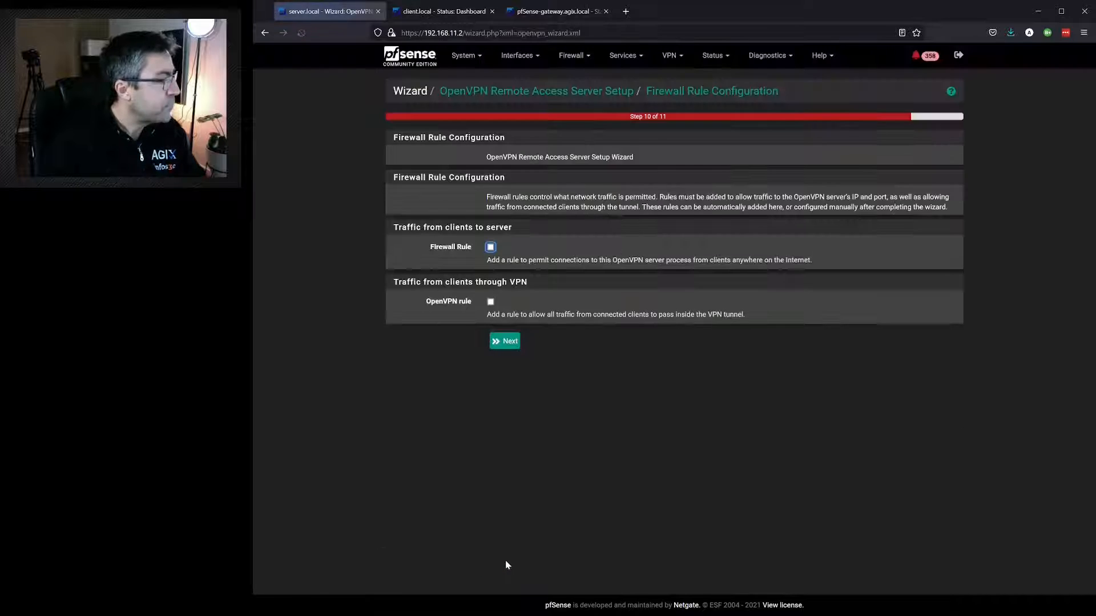
- Add the firewall rule for client connections and the OpenVPN rule for tunnel traffic, and finish the wizard
click(490, 248)
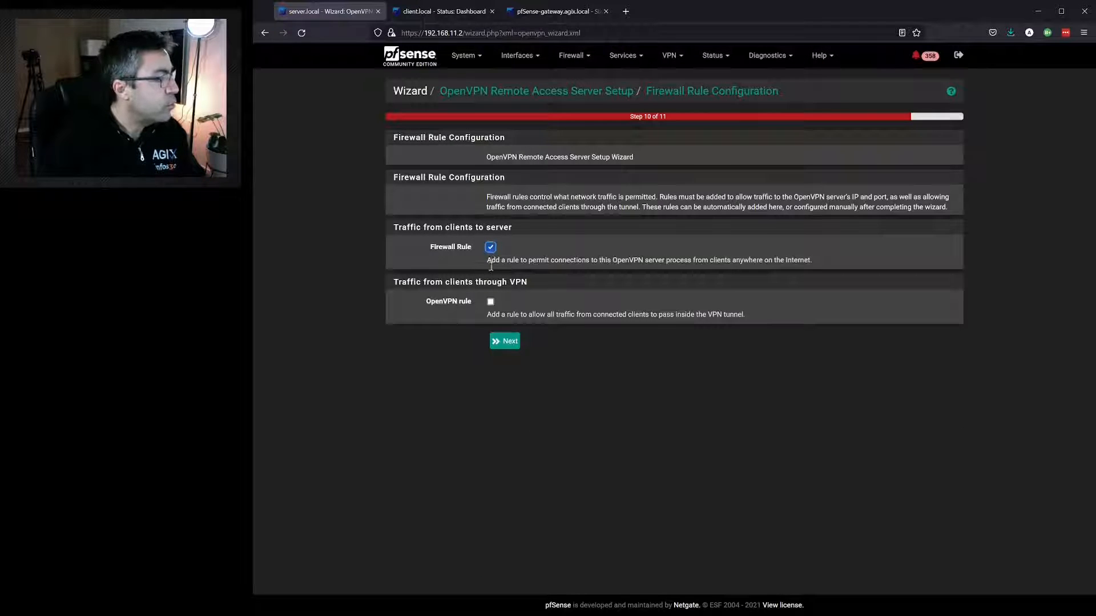
click(491, 302)
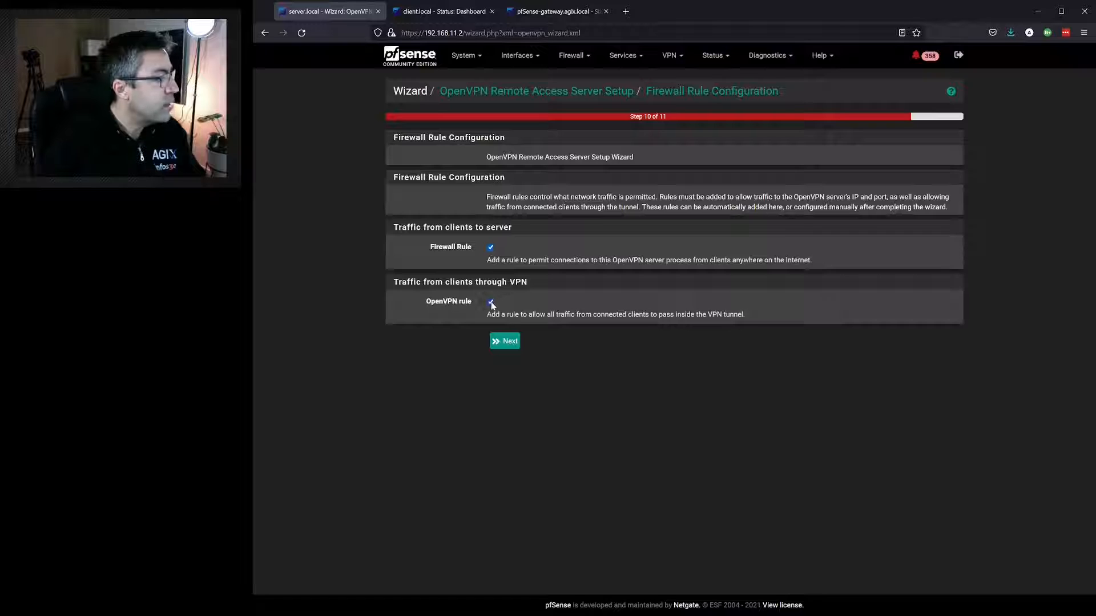
click(504, 343)
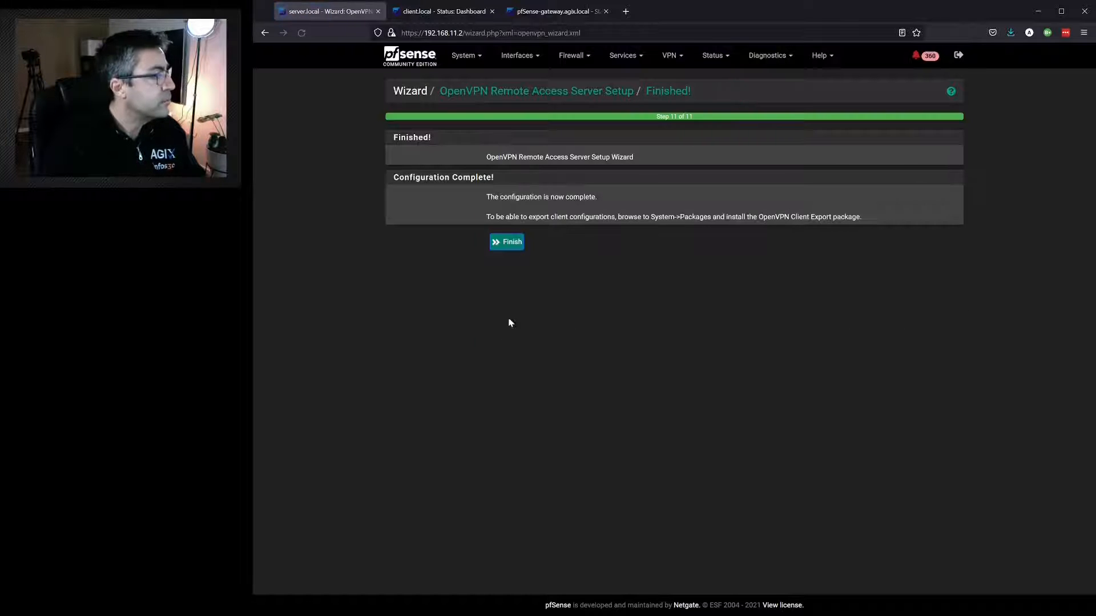
click(506, 242)
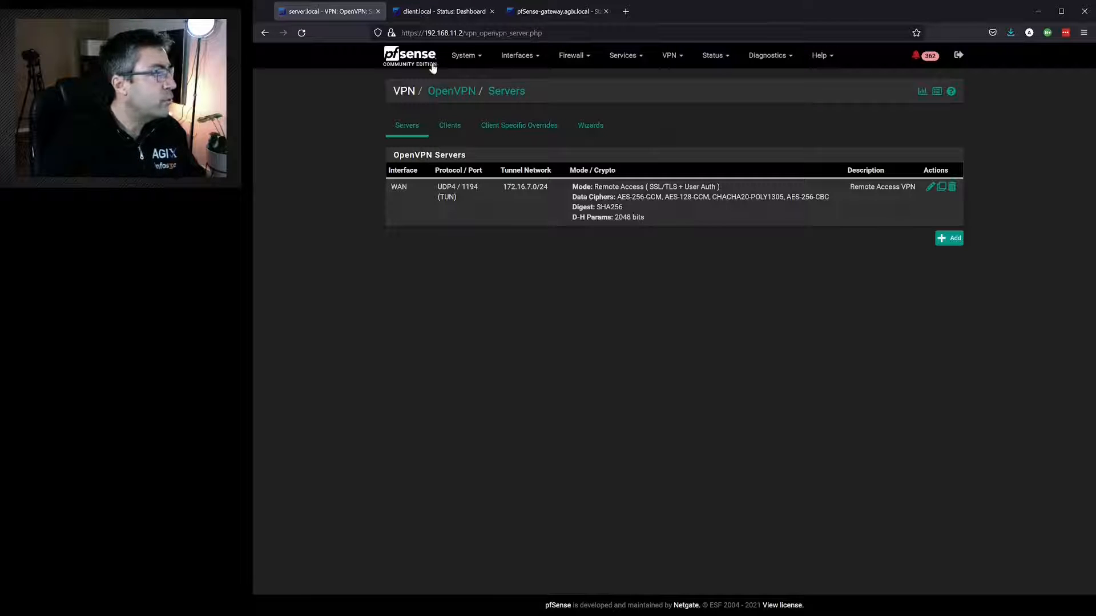
- Find the openvpn-client-export package by searching the available packages for openvpn, and install it
click(464, 56)
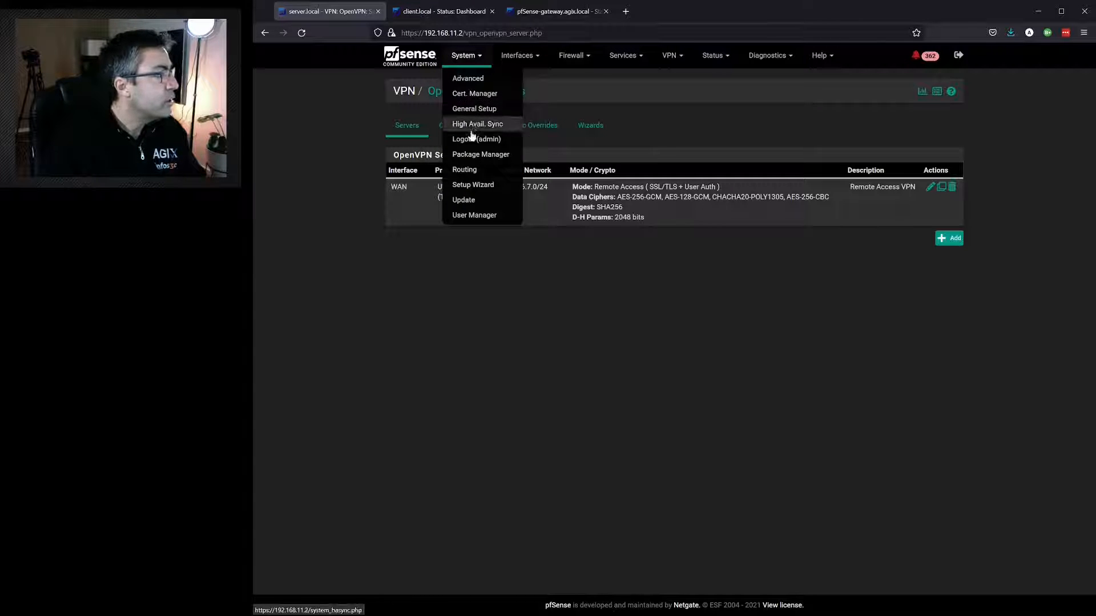
click(479, 154)
click(508, 133)
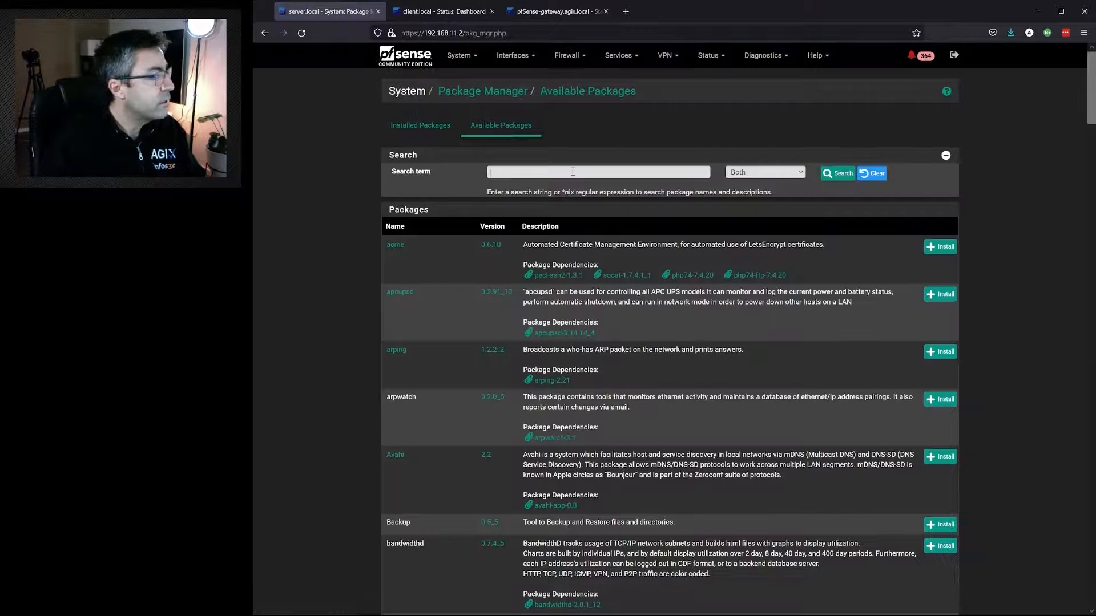
click(574, 171)
text(openvpn)
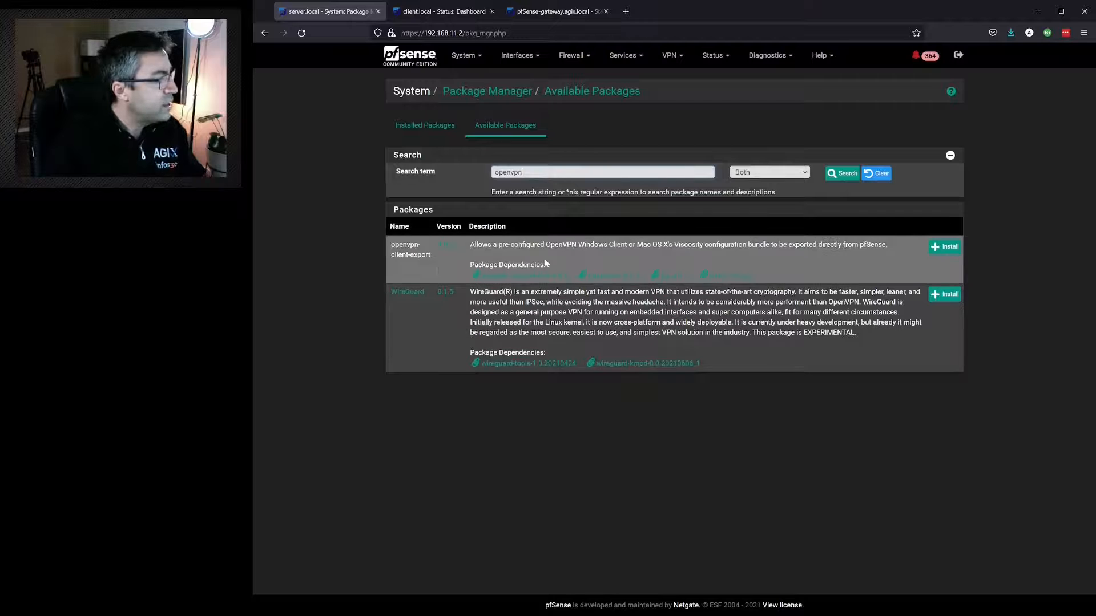
click(949, 247)
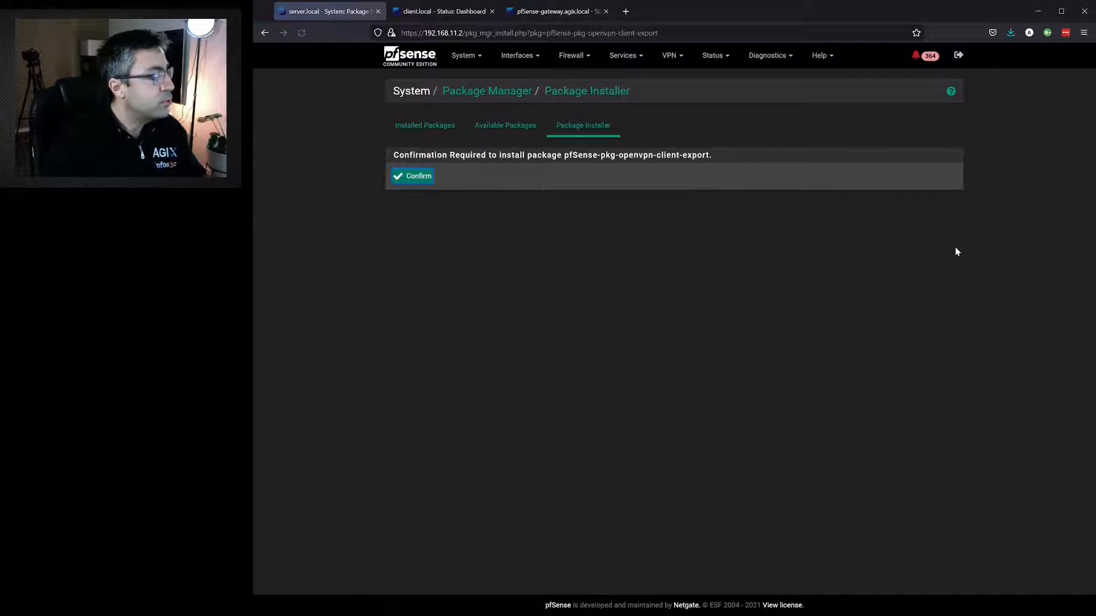
click(426, 177)
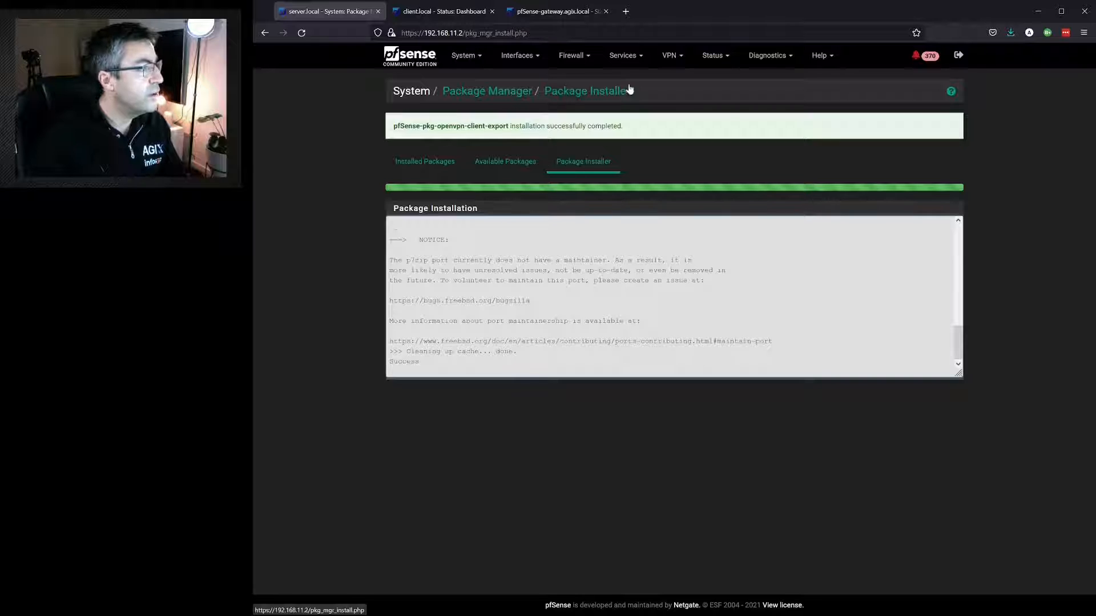
- Open the OpenVPN client export utility and set Host Name Resolution to Other
click(667, 56)
click(675, 108)
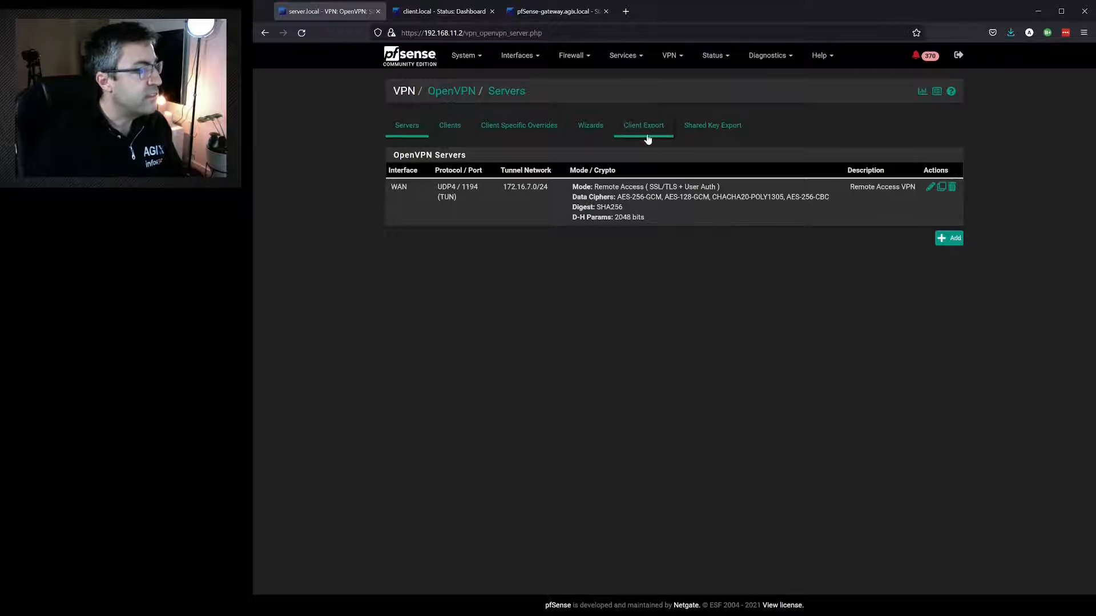
click(646, 129)
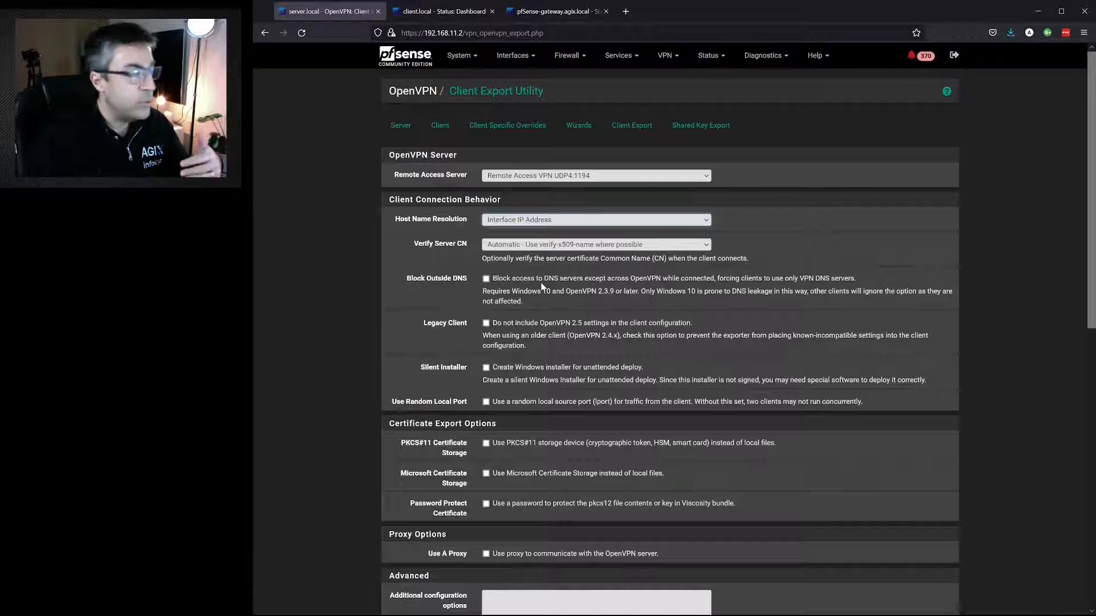
click(542, 284)
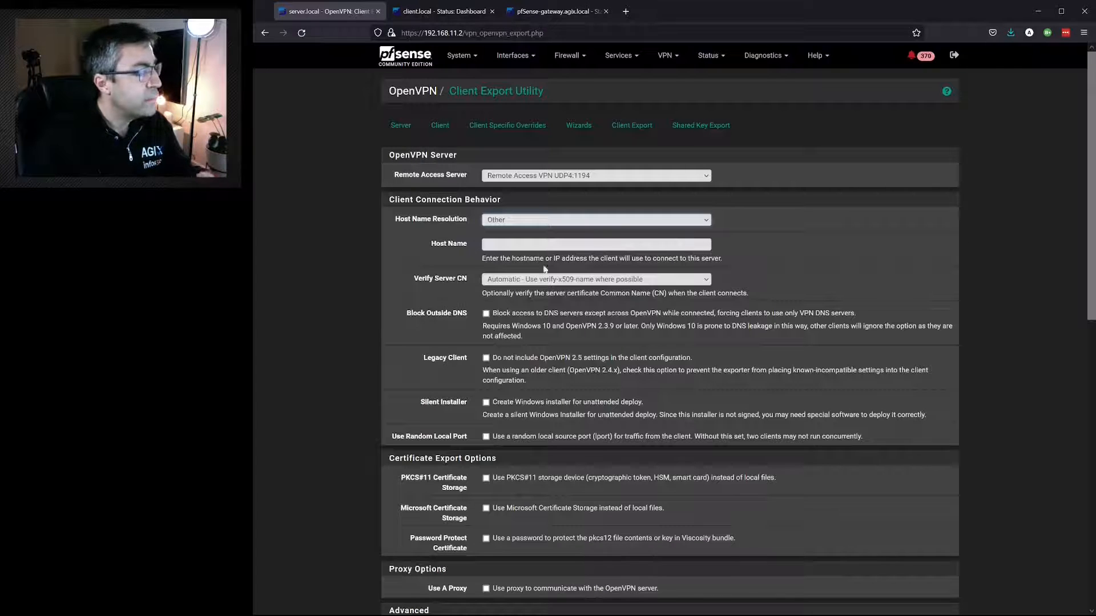
- Enter 45.45.45.45 as the host name clients use to connect to the server
click(541, 243)
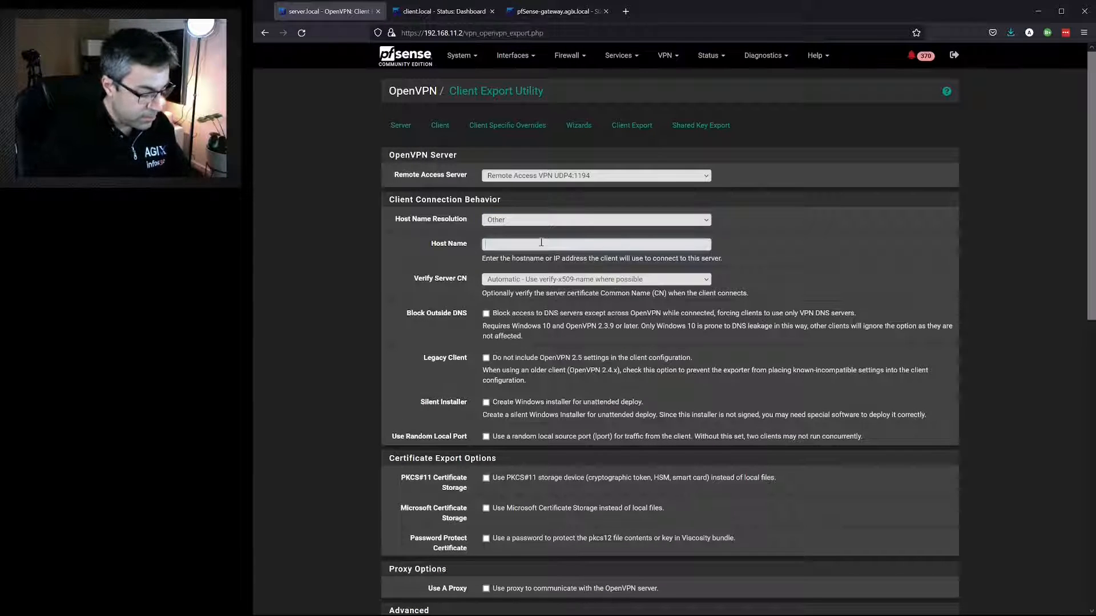
text(45.45)
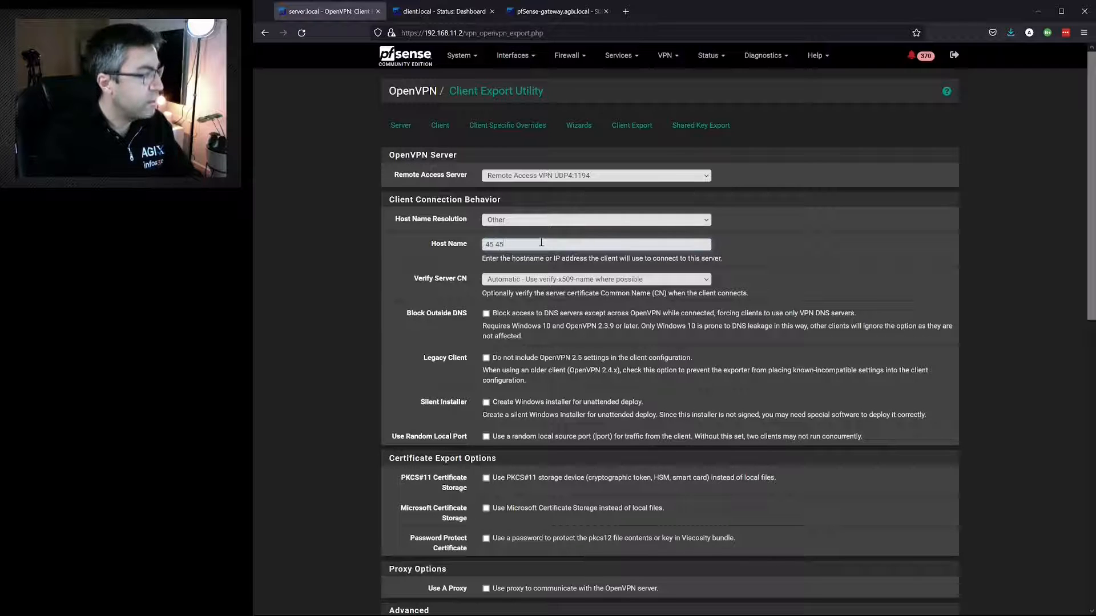
text(.45.45)
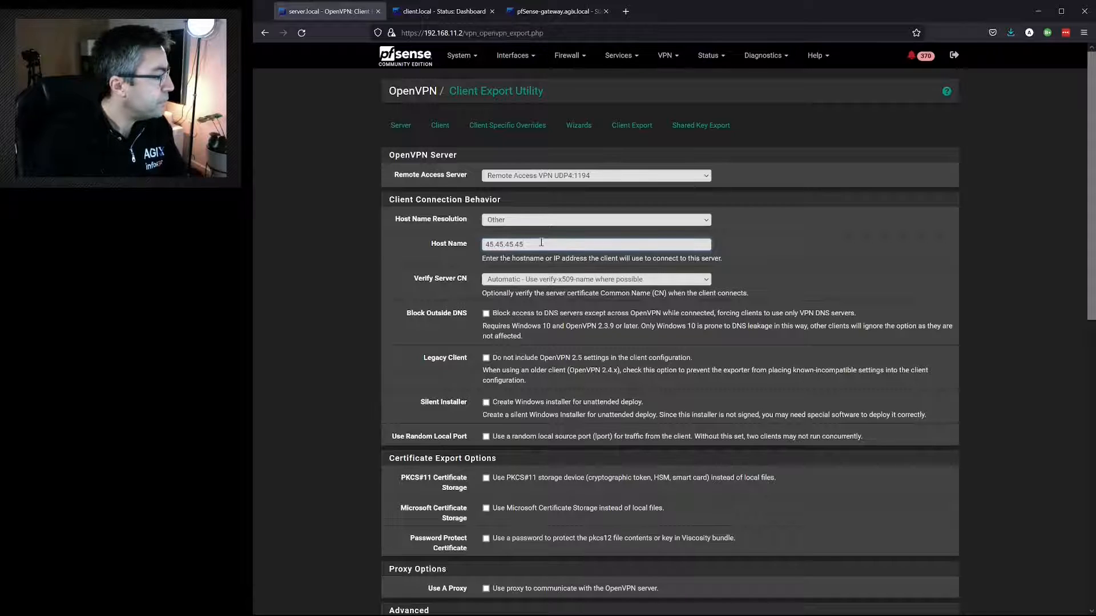
- Set the host name for client connections to 192.168.10.2
triple_click(541, 242)
text(19)
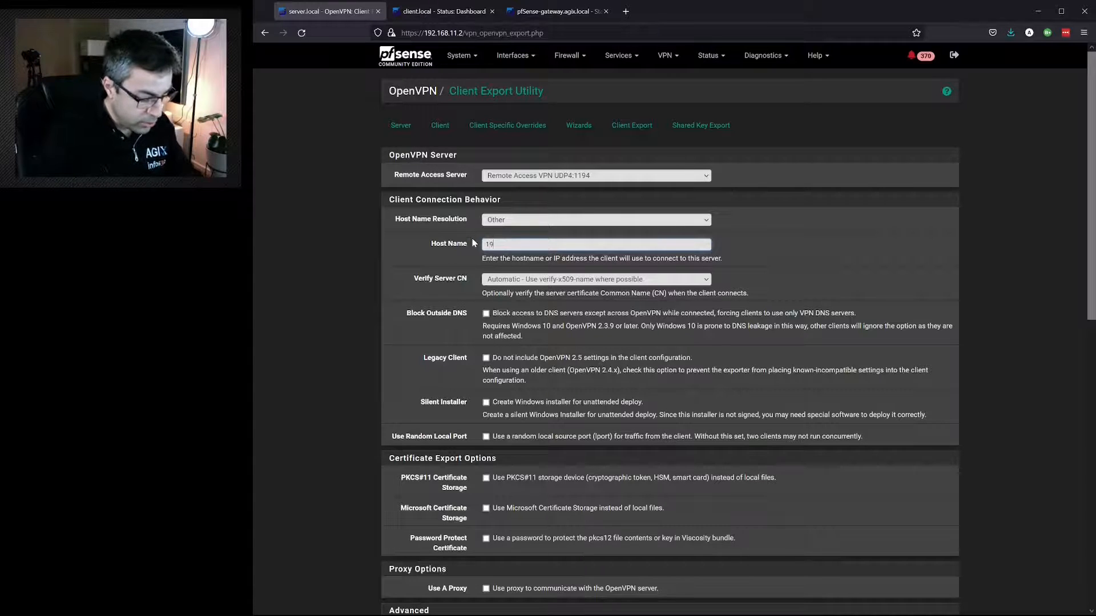
text(2.168)
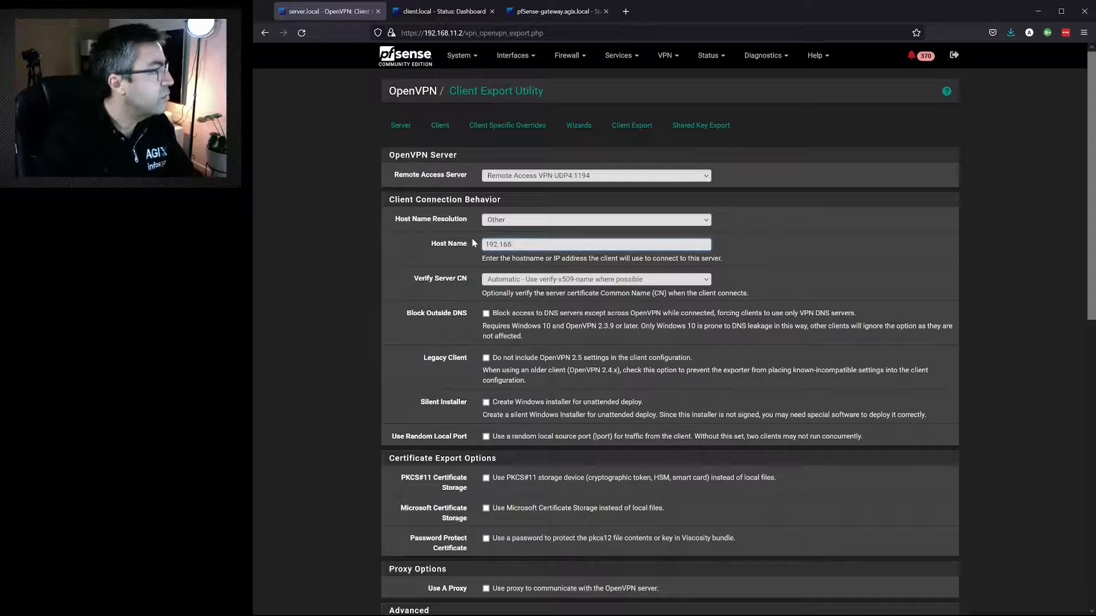
text(.1)
text(0.)
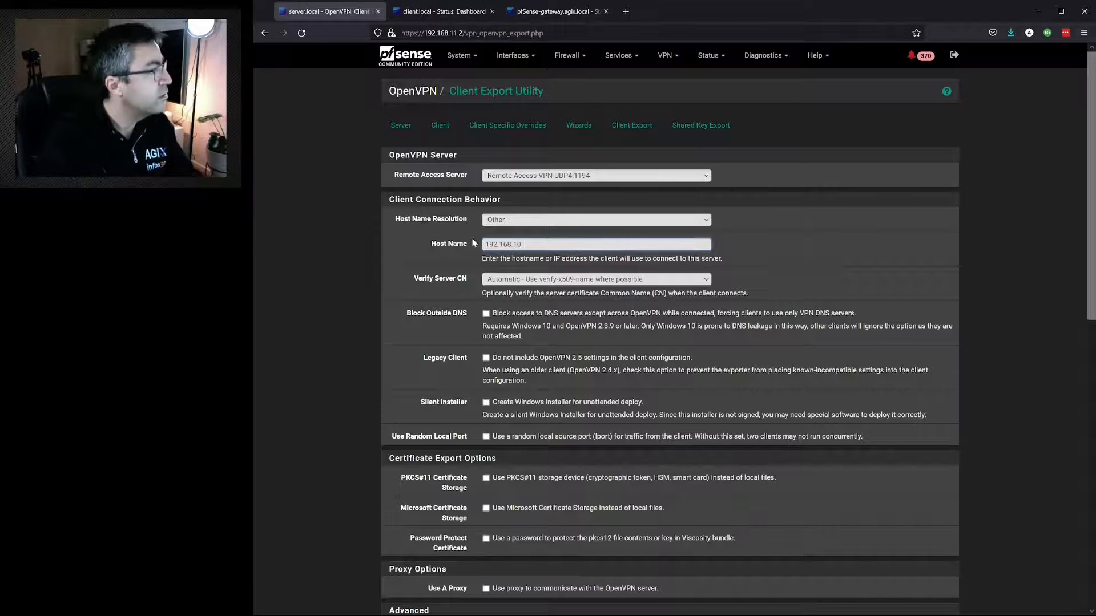
text(2)
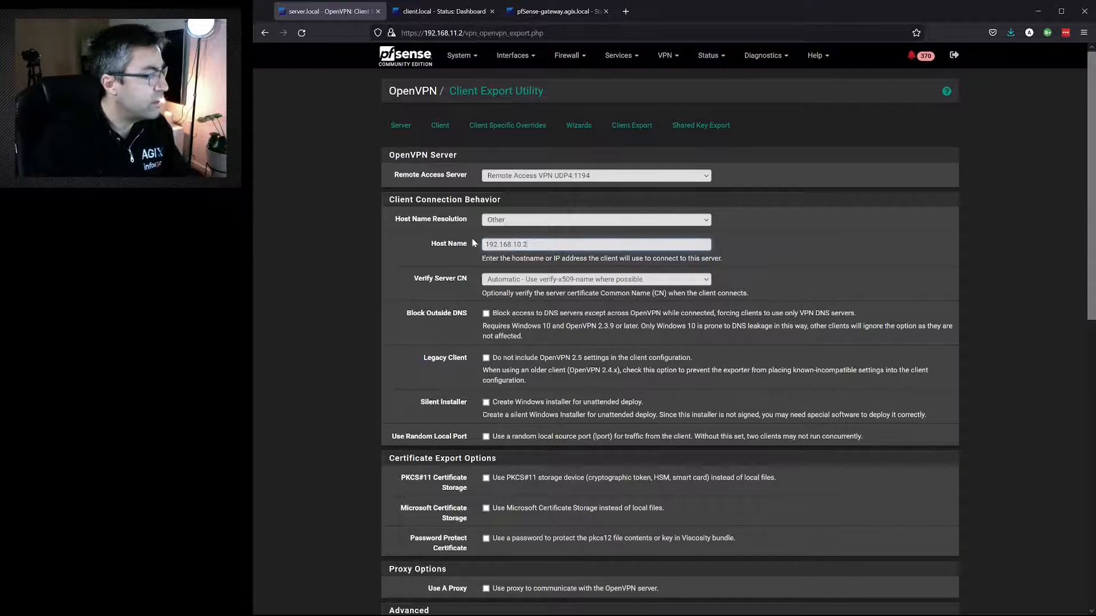
- Keep automatic server CN verification, enable Block Outside DNS, and save the client export settings as default
scroll(565, 297, down, 2)
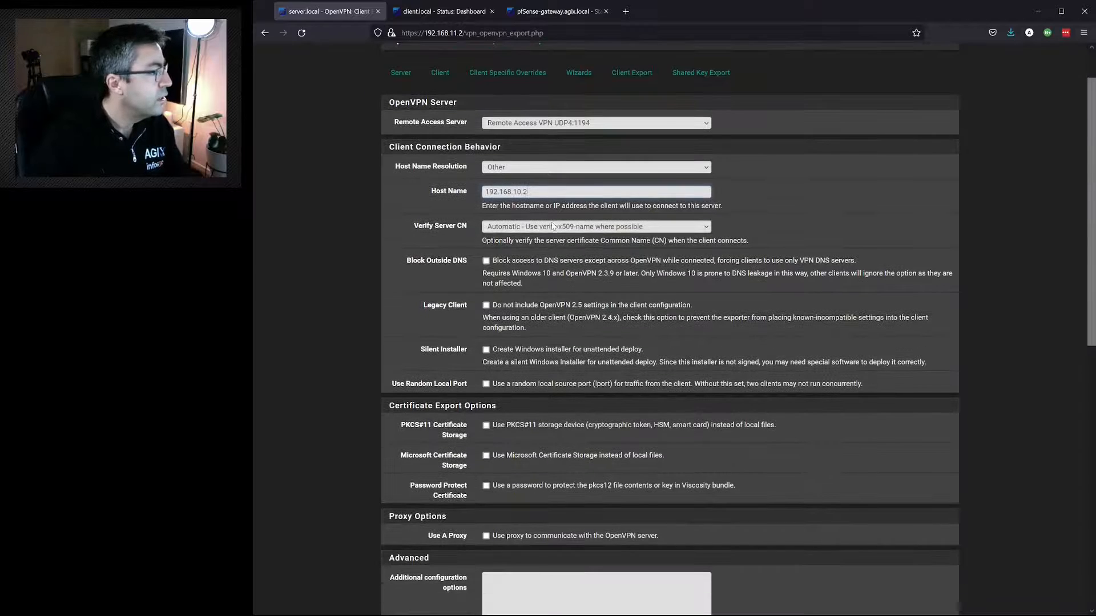
click(553, 227)
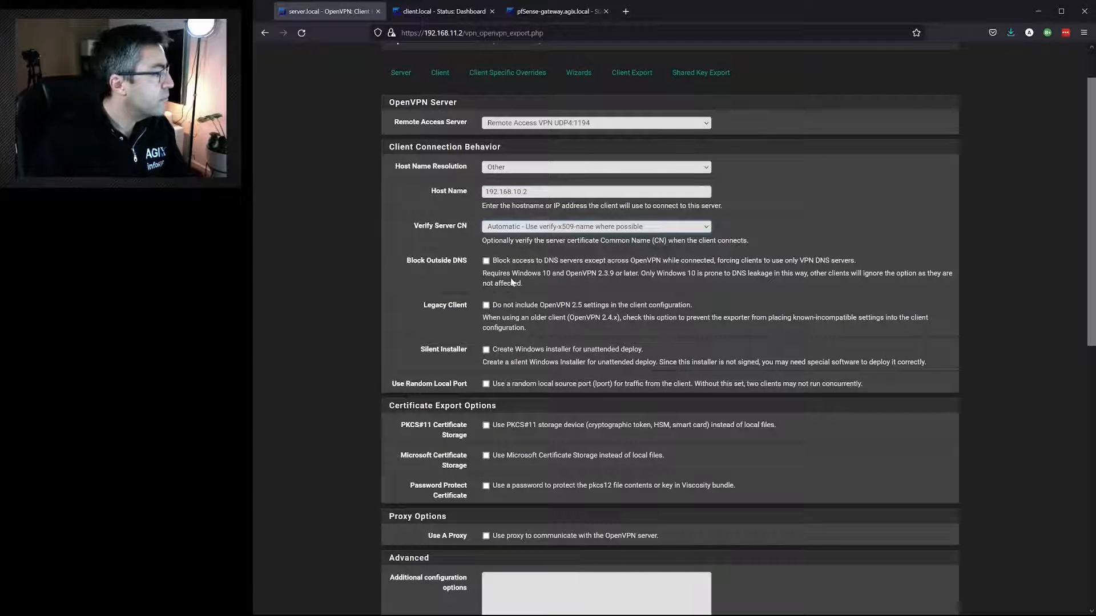
scroll(502, 271, down, 2)
click(487, 209)
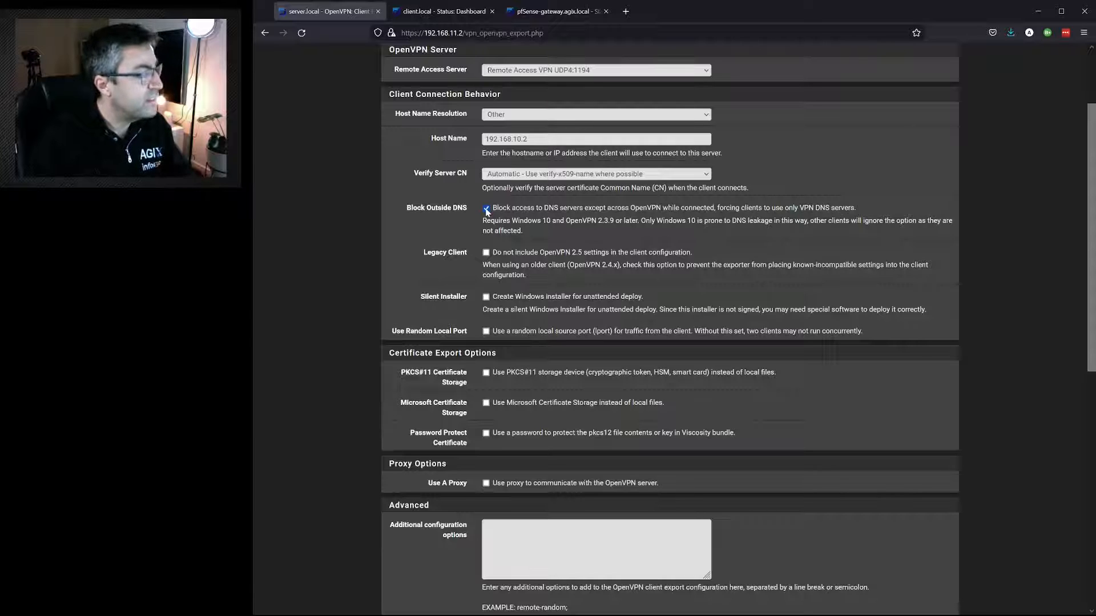
scroll(498, 286, down, 3)
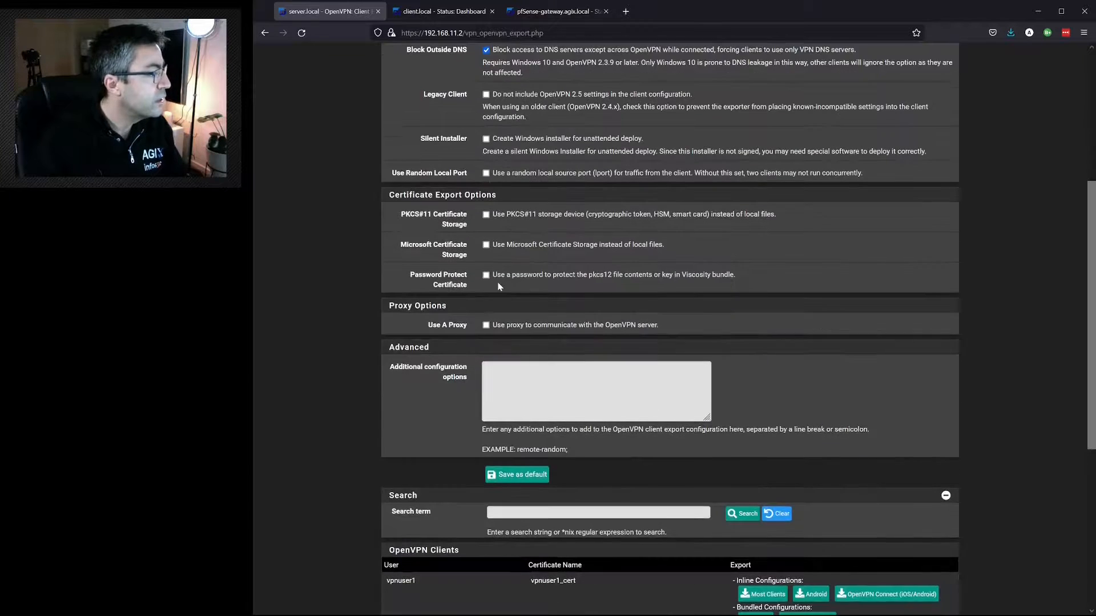
scroll(498, 286, down, 4)
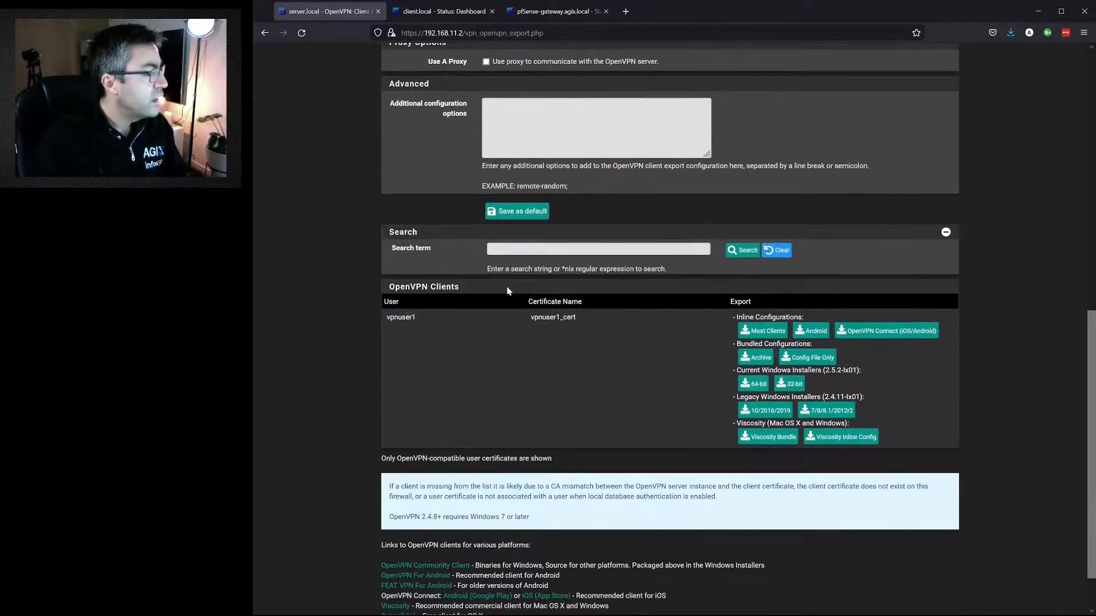
click(518, 212)
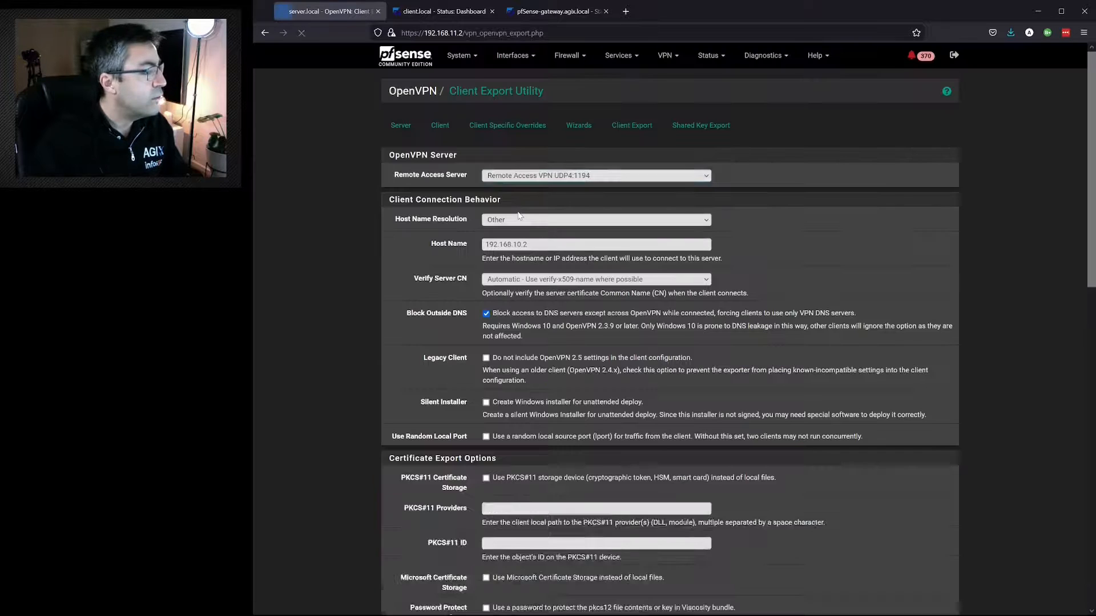
- Review the export formats offered for vpnuser1 and the client connection options
scroll(519, 216, down, 10)
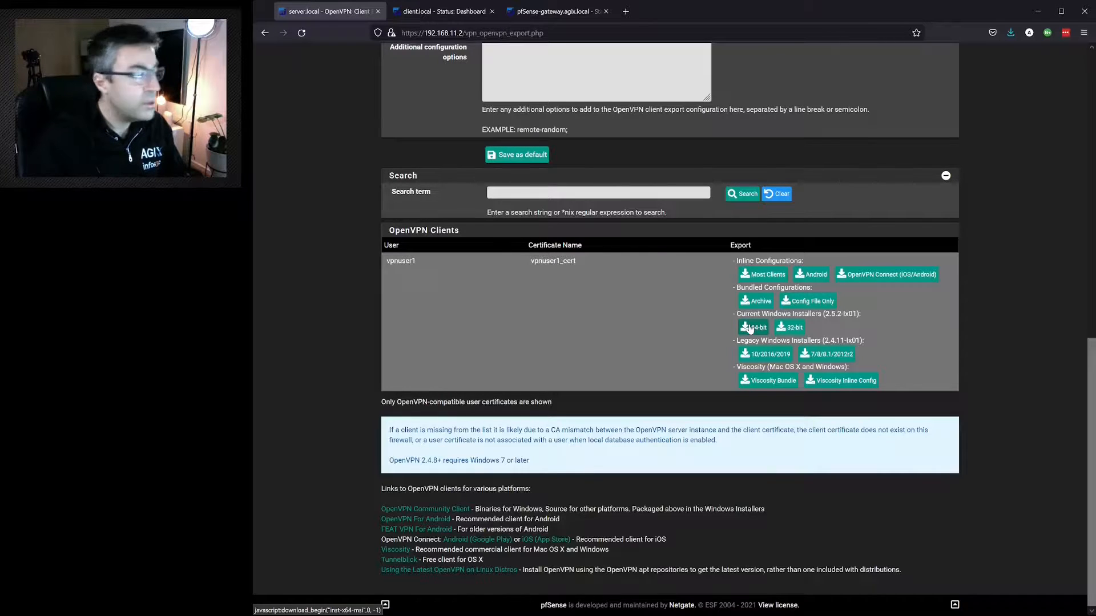
scroll(702, 340, up, 6)
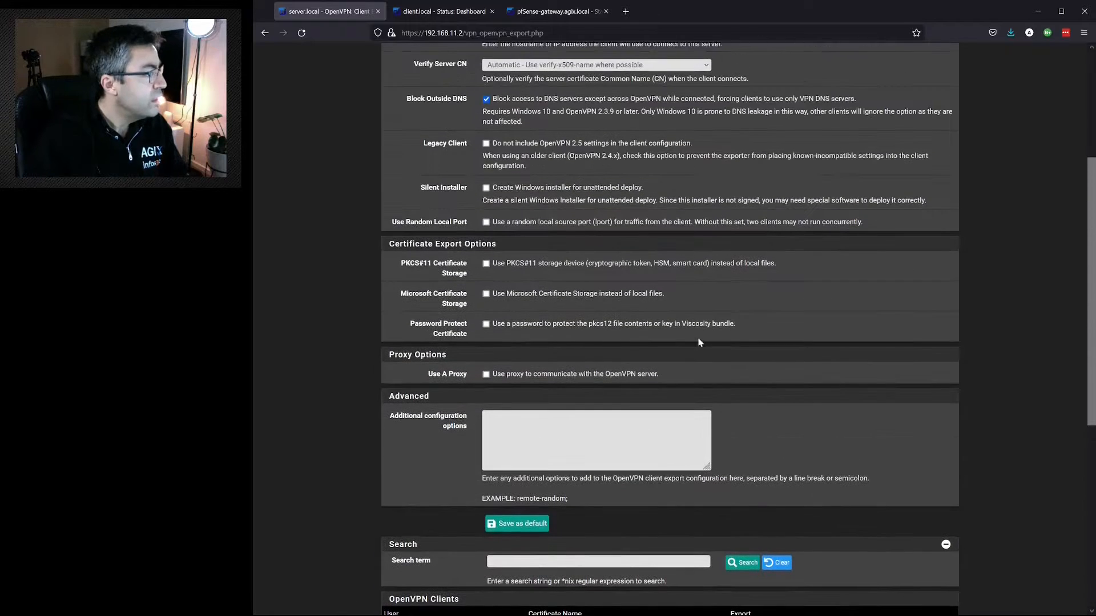
scroll(714, 277, up, 1)
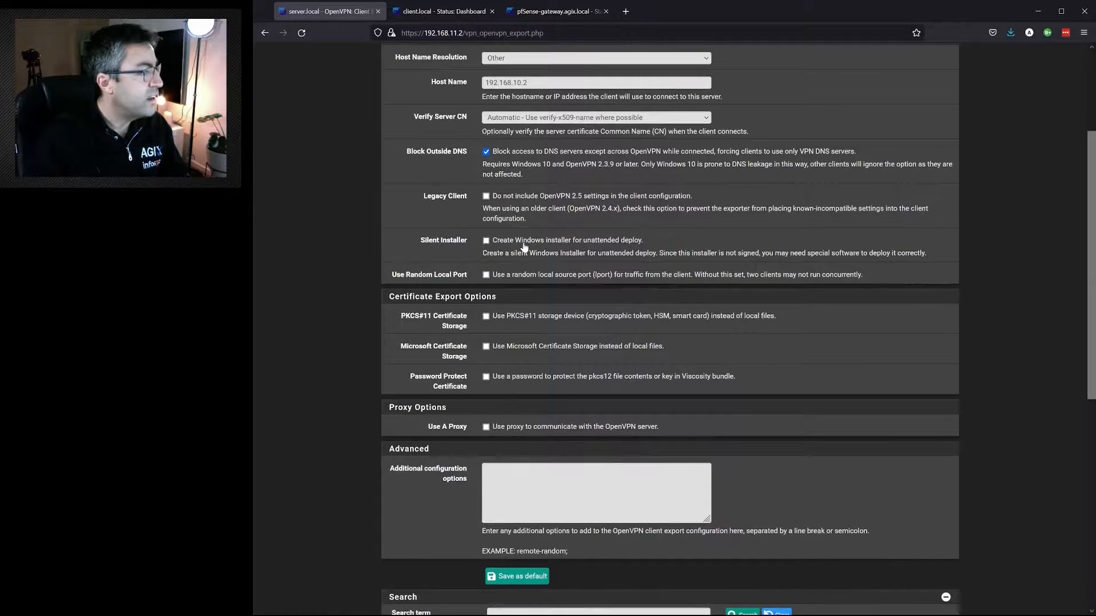